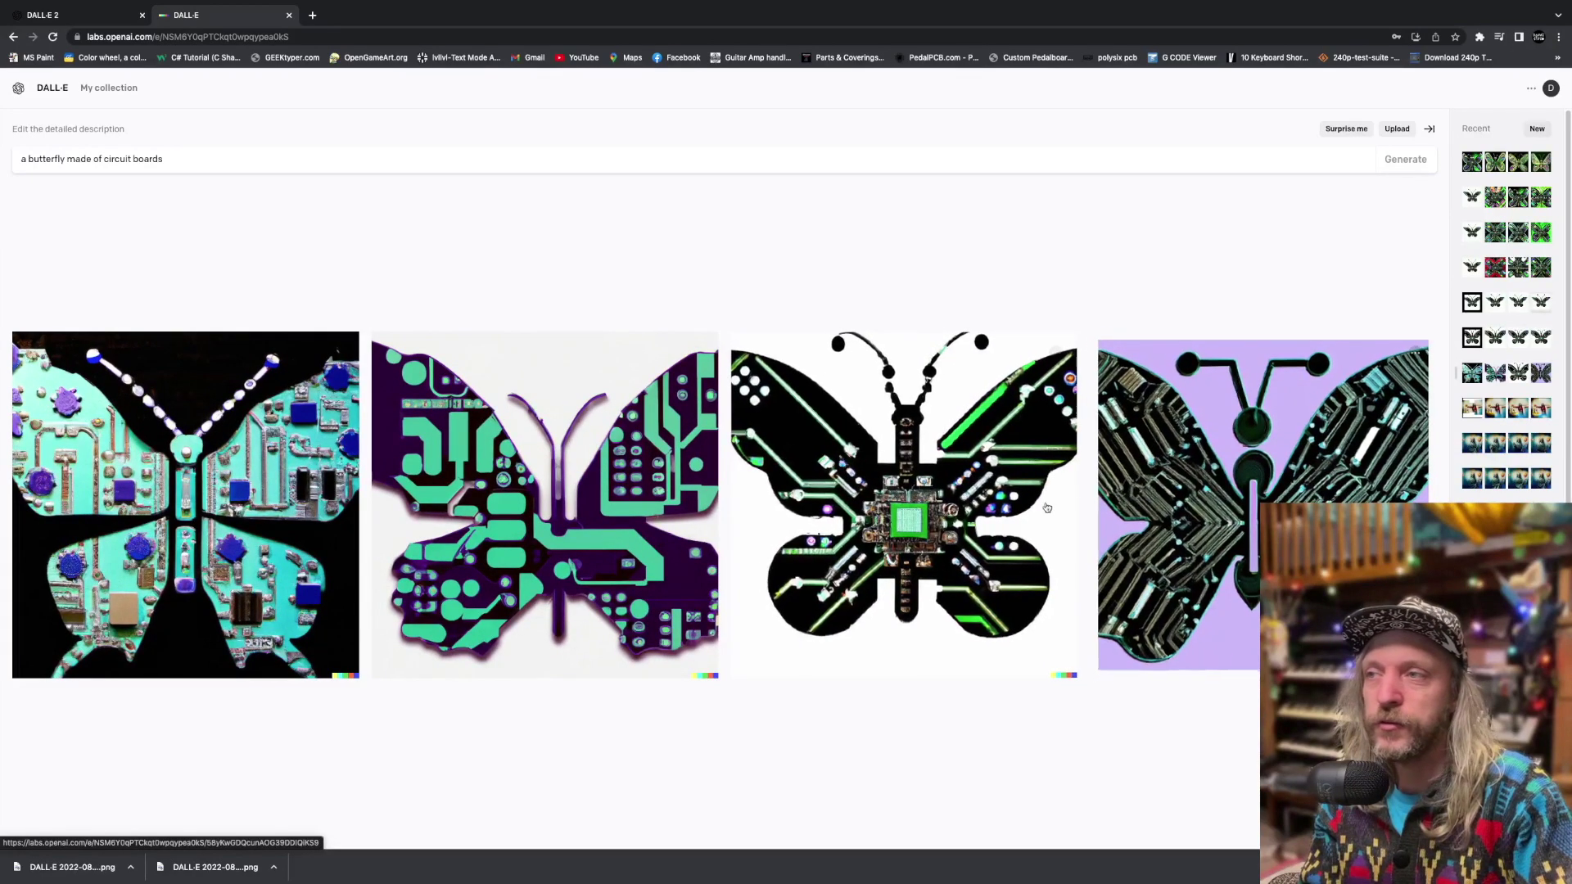
Open the purple and mint-green circuit-board butterfly result at full size.
click(574, 534)
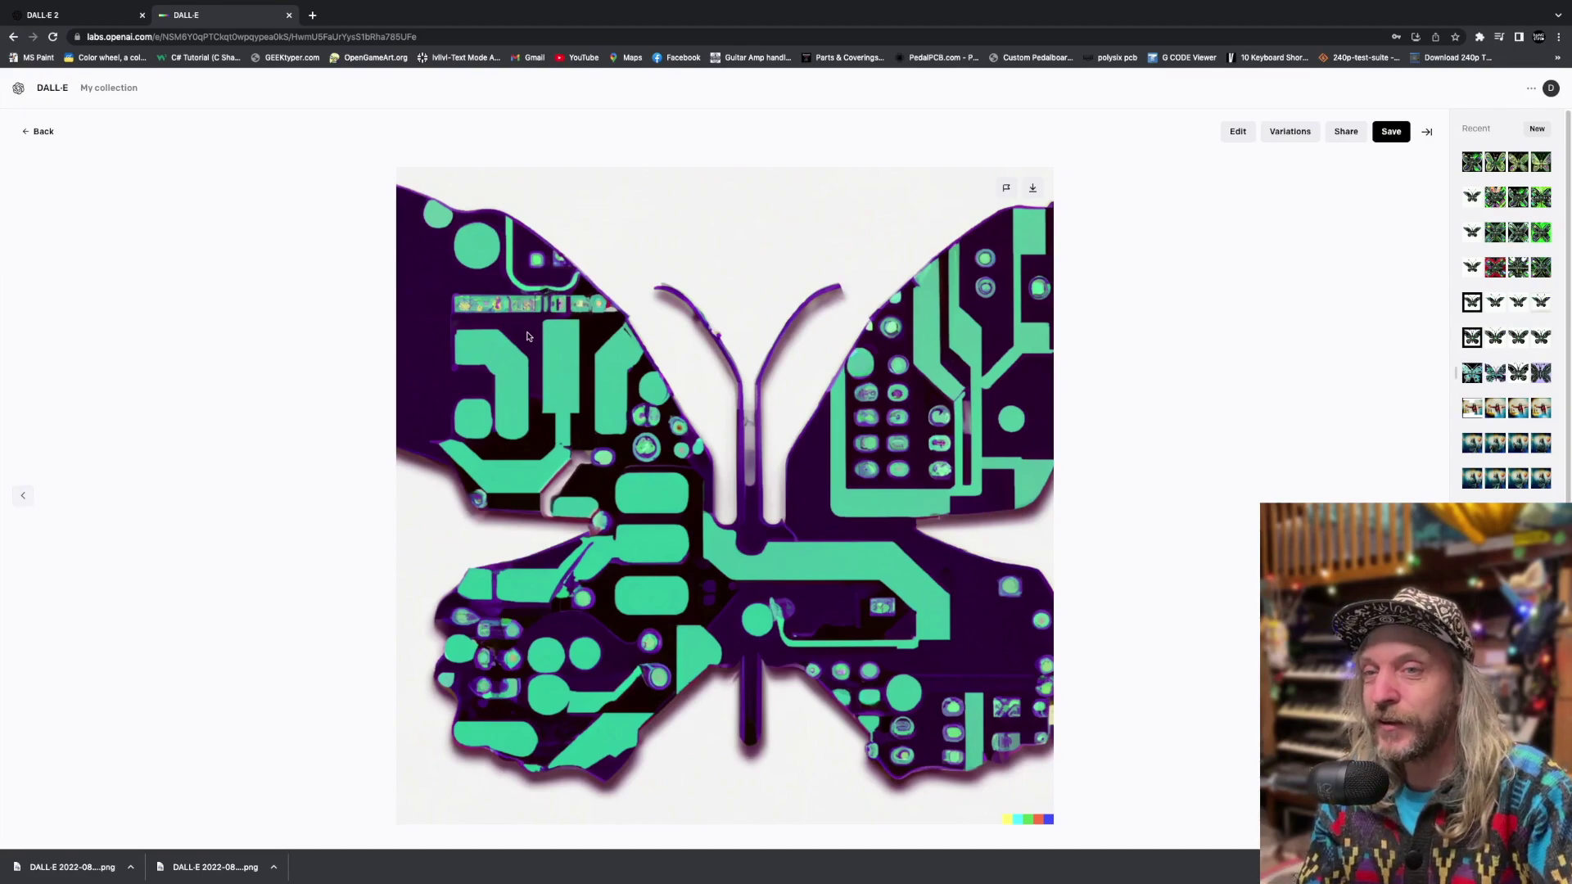
Download the butterfly image as a third PNG and switch to Photoshop CS6.
click(1033, 191)
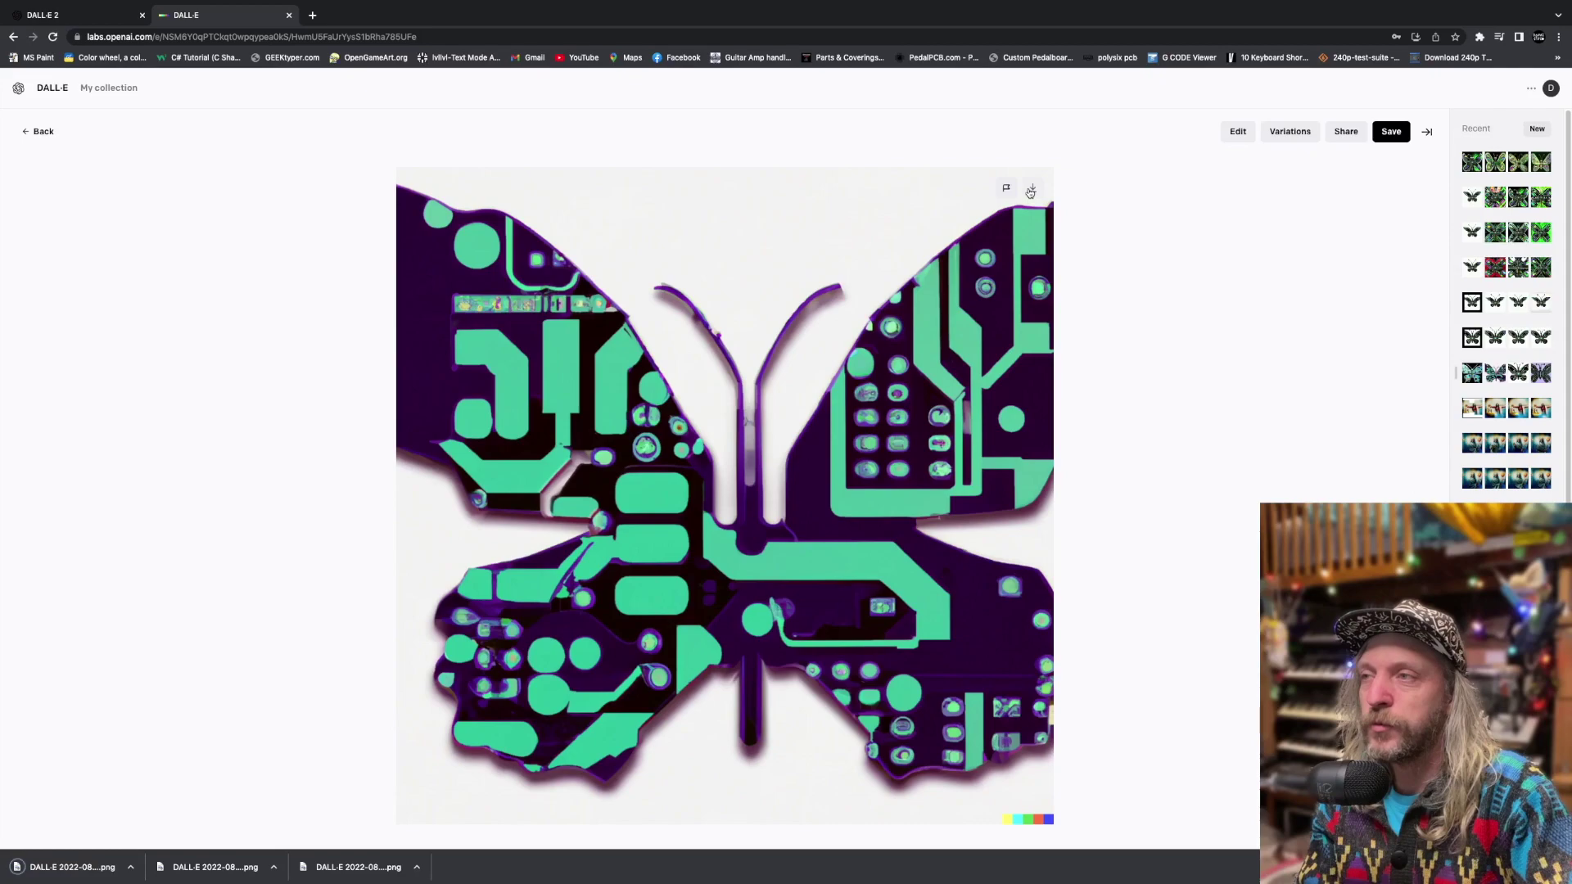
click(1033, 190)
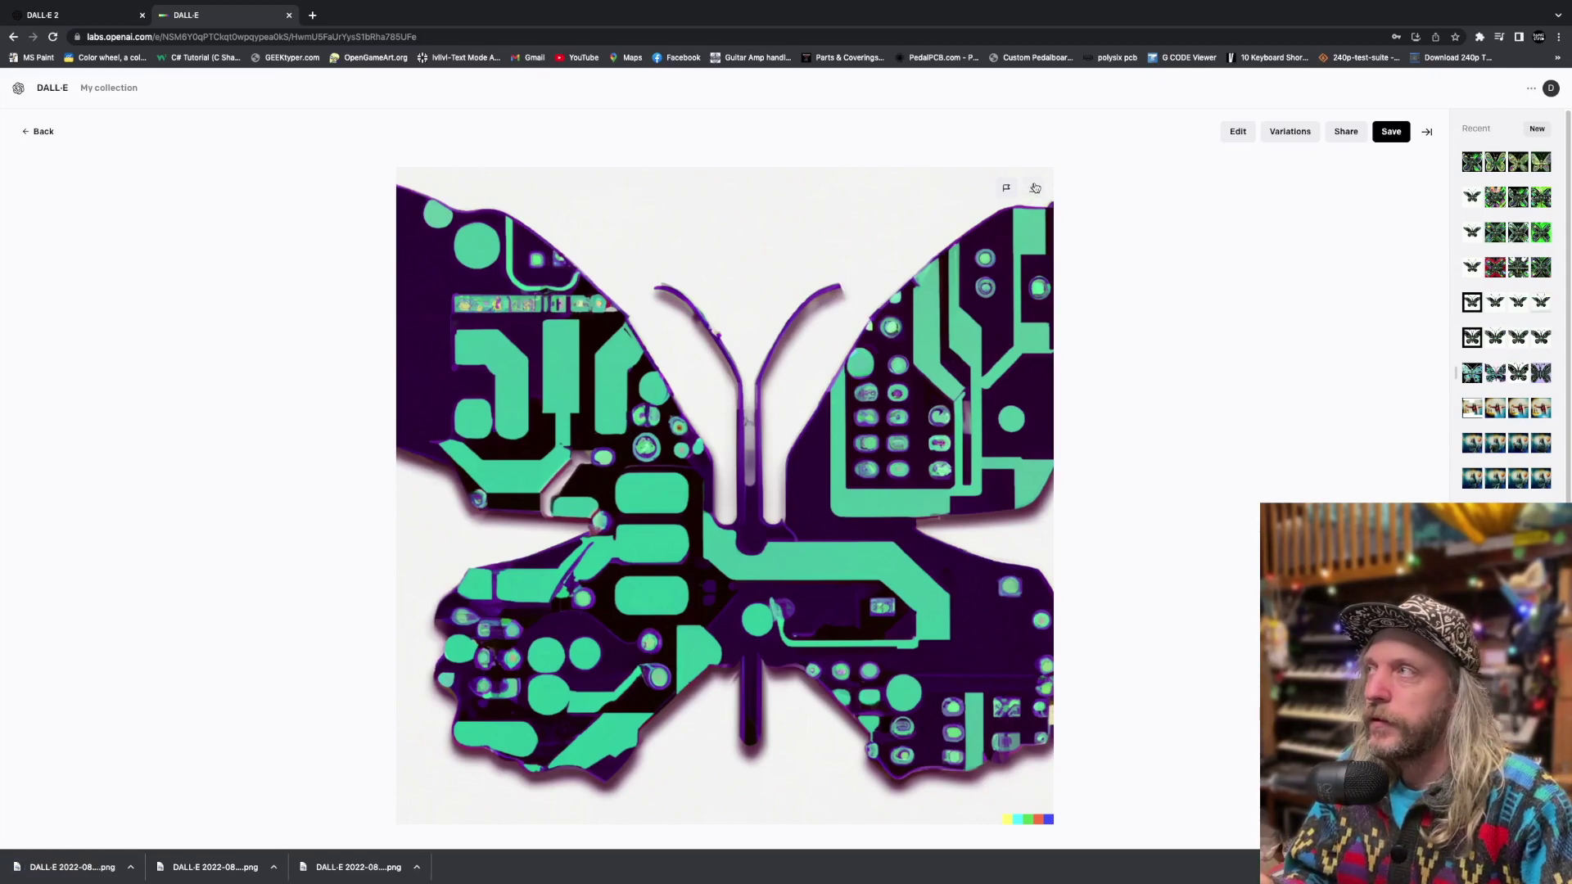
key(super+Tab)
key(super+Tab)
key(super+Tab)
key(super+Tab)
key(super+Tab)
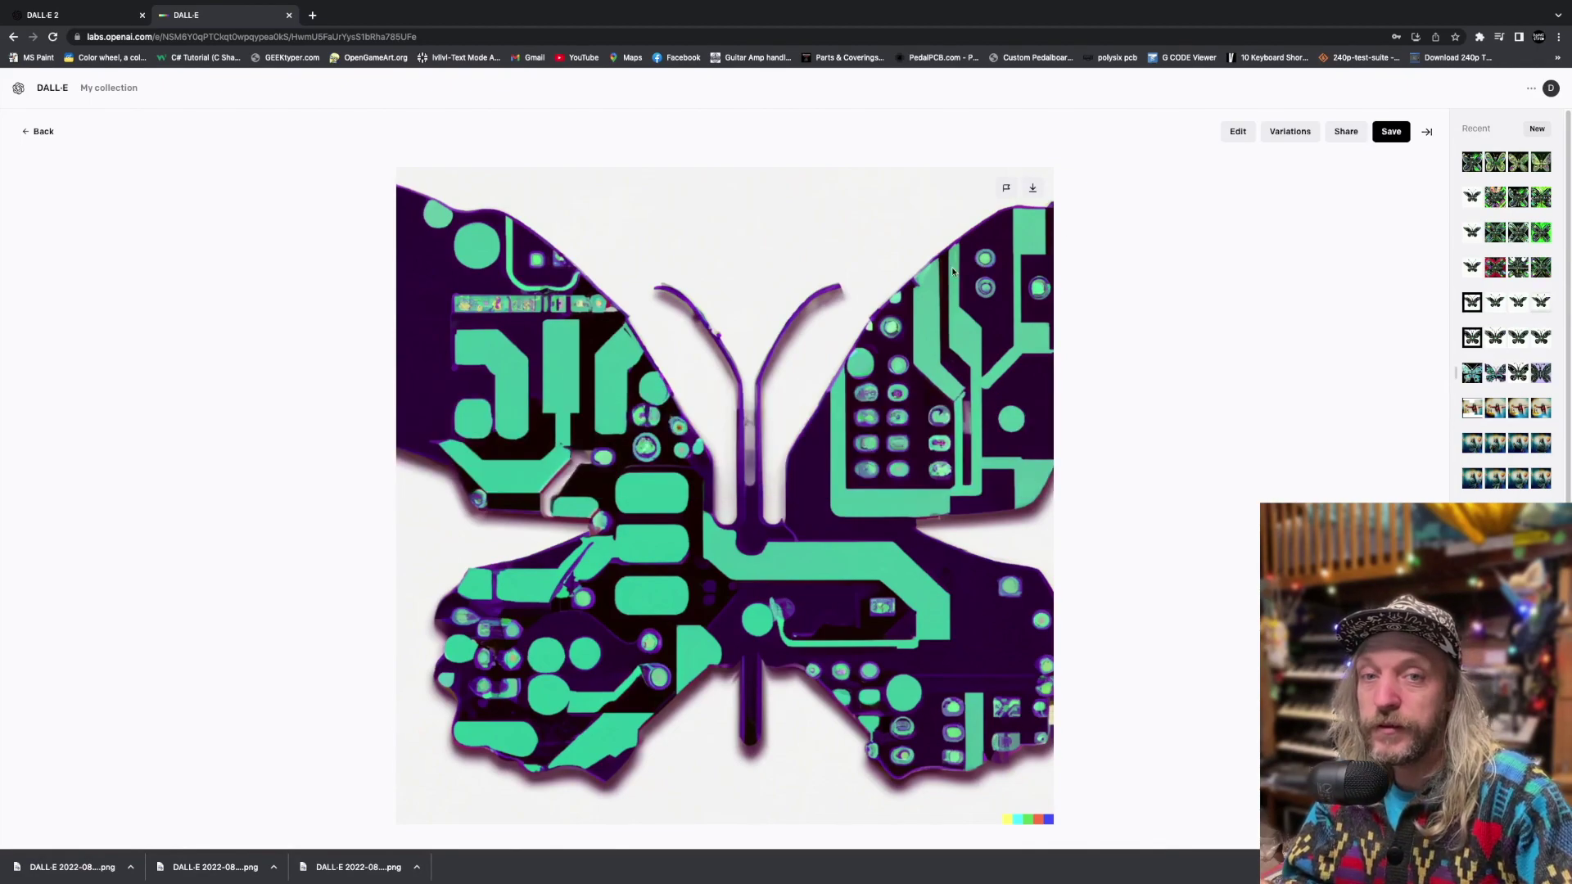
key(super+Tab)
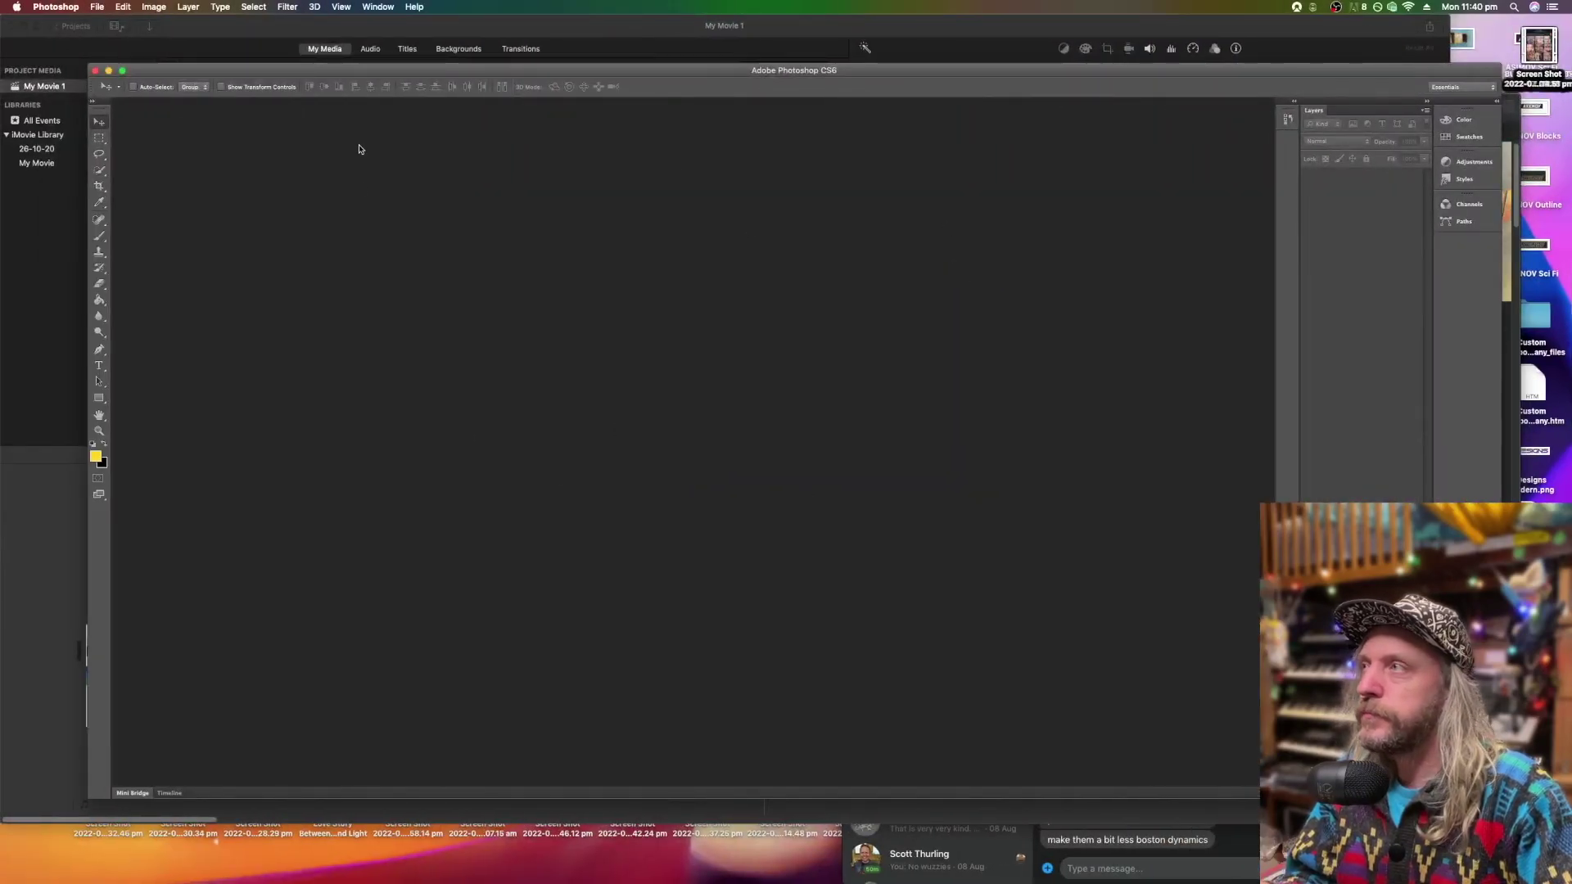
Open the newest DALL-E butterfly PNG from Downloads as a Photoshop document.
click(97, 8)
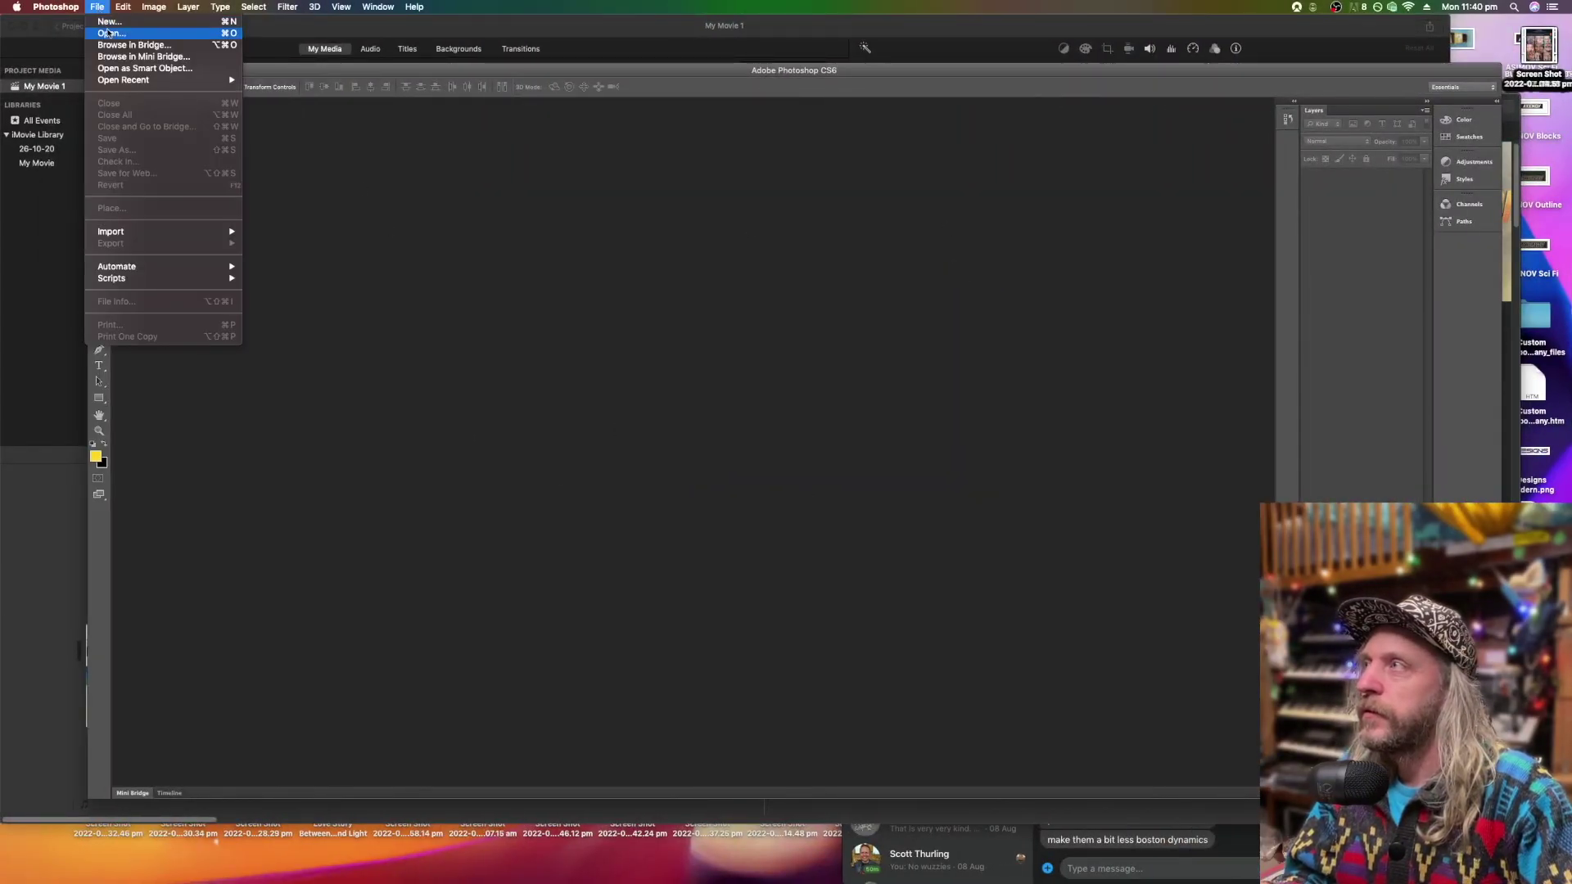
click(109, 33)
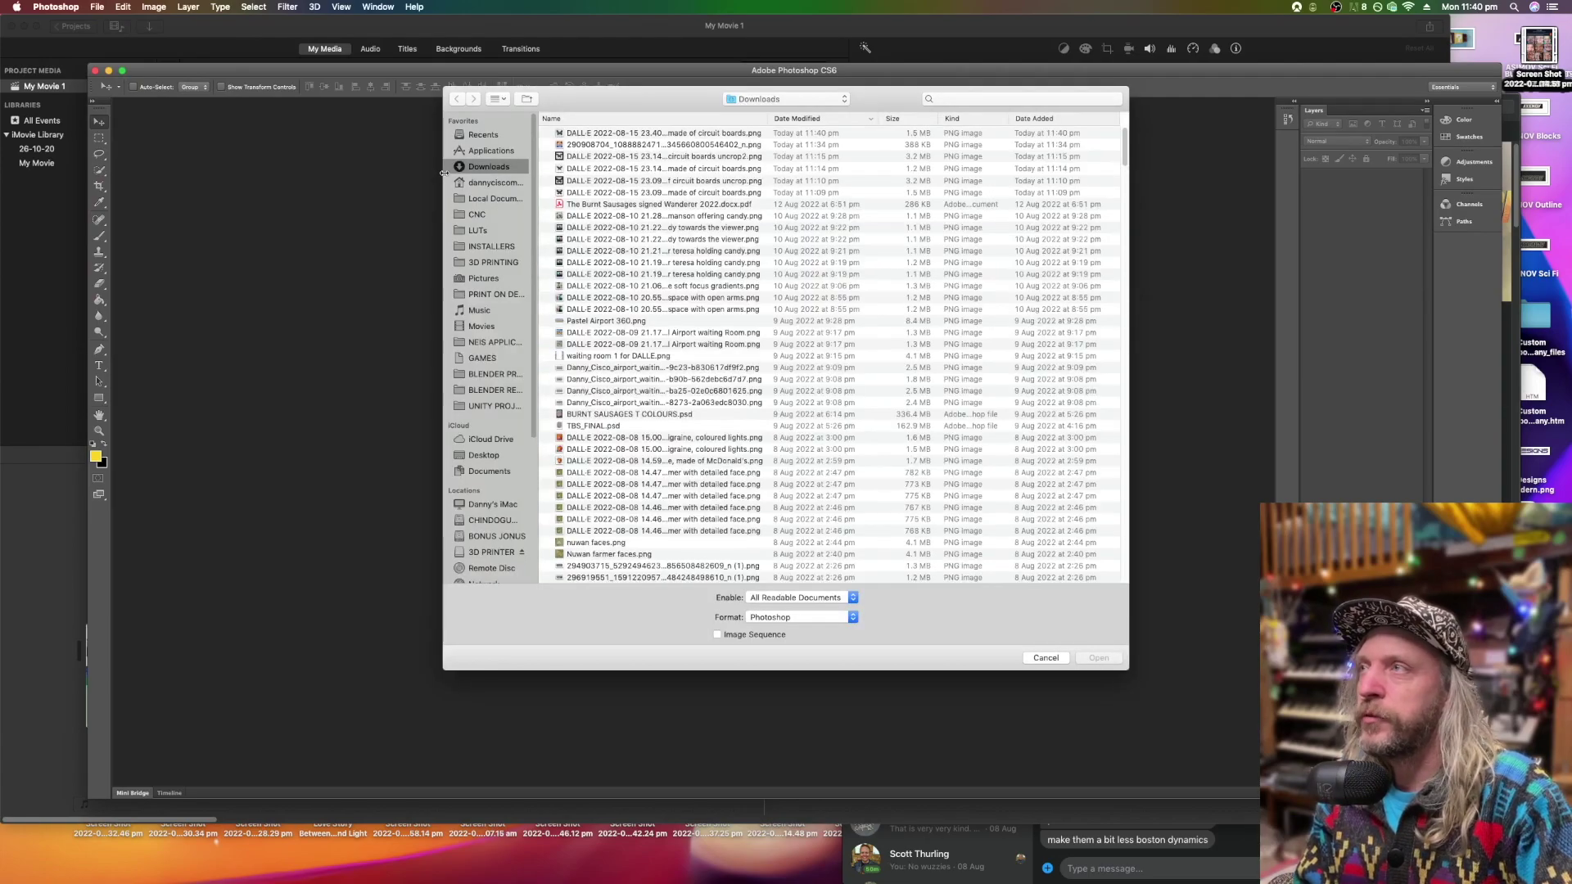
click(624, 136)
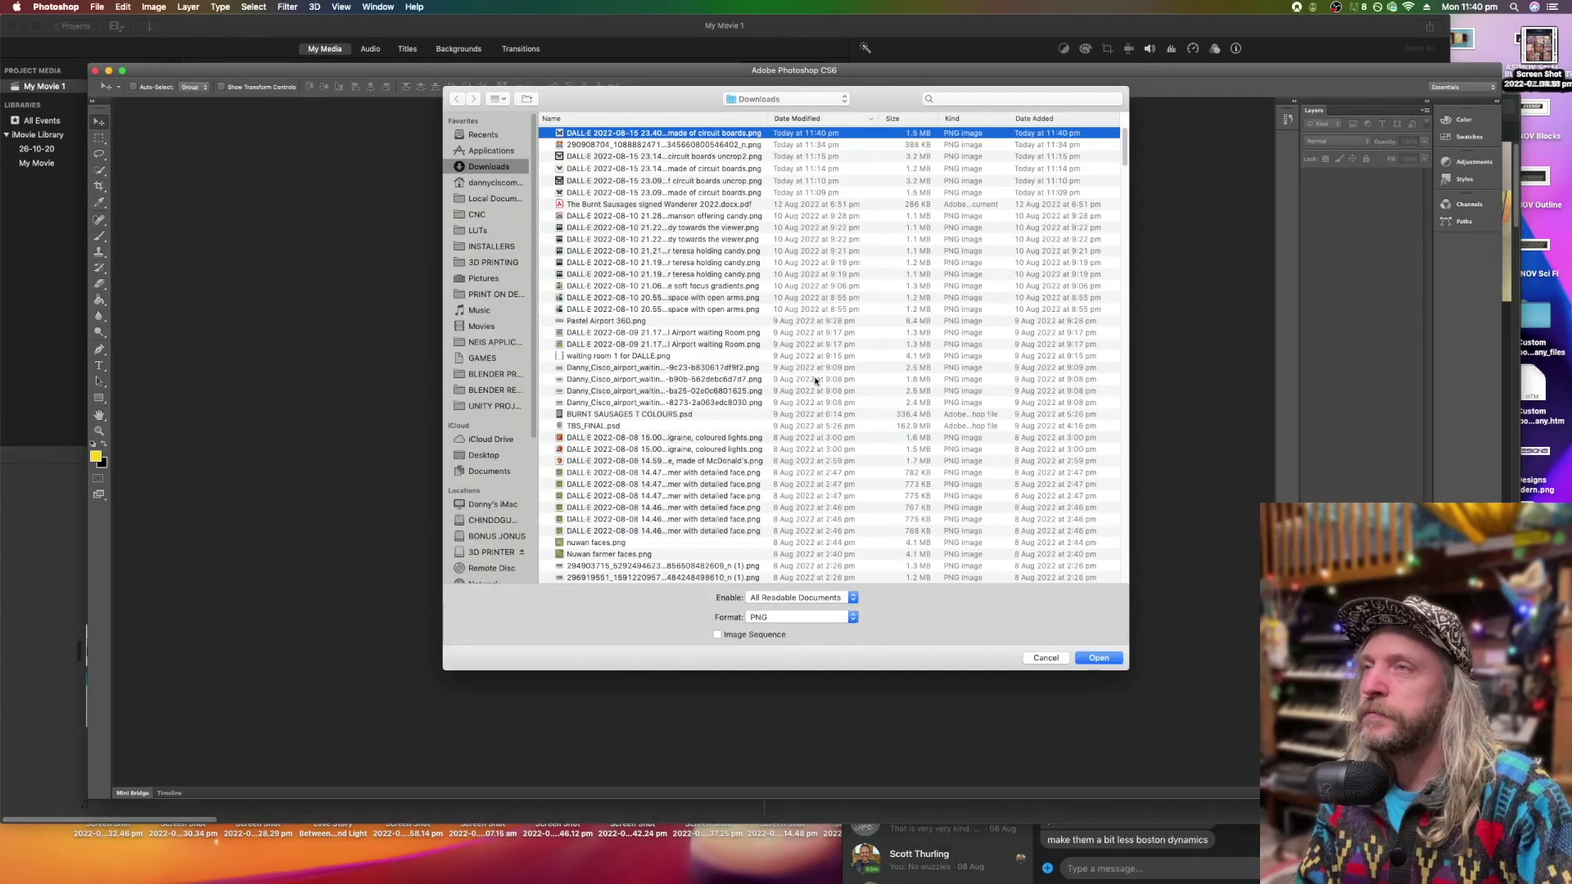
click(1098, 657)
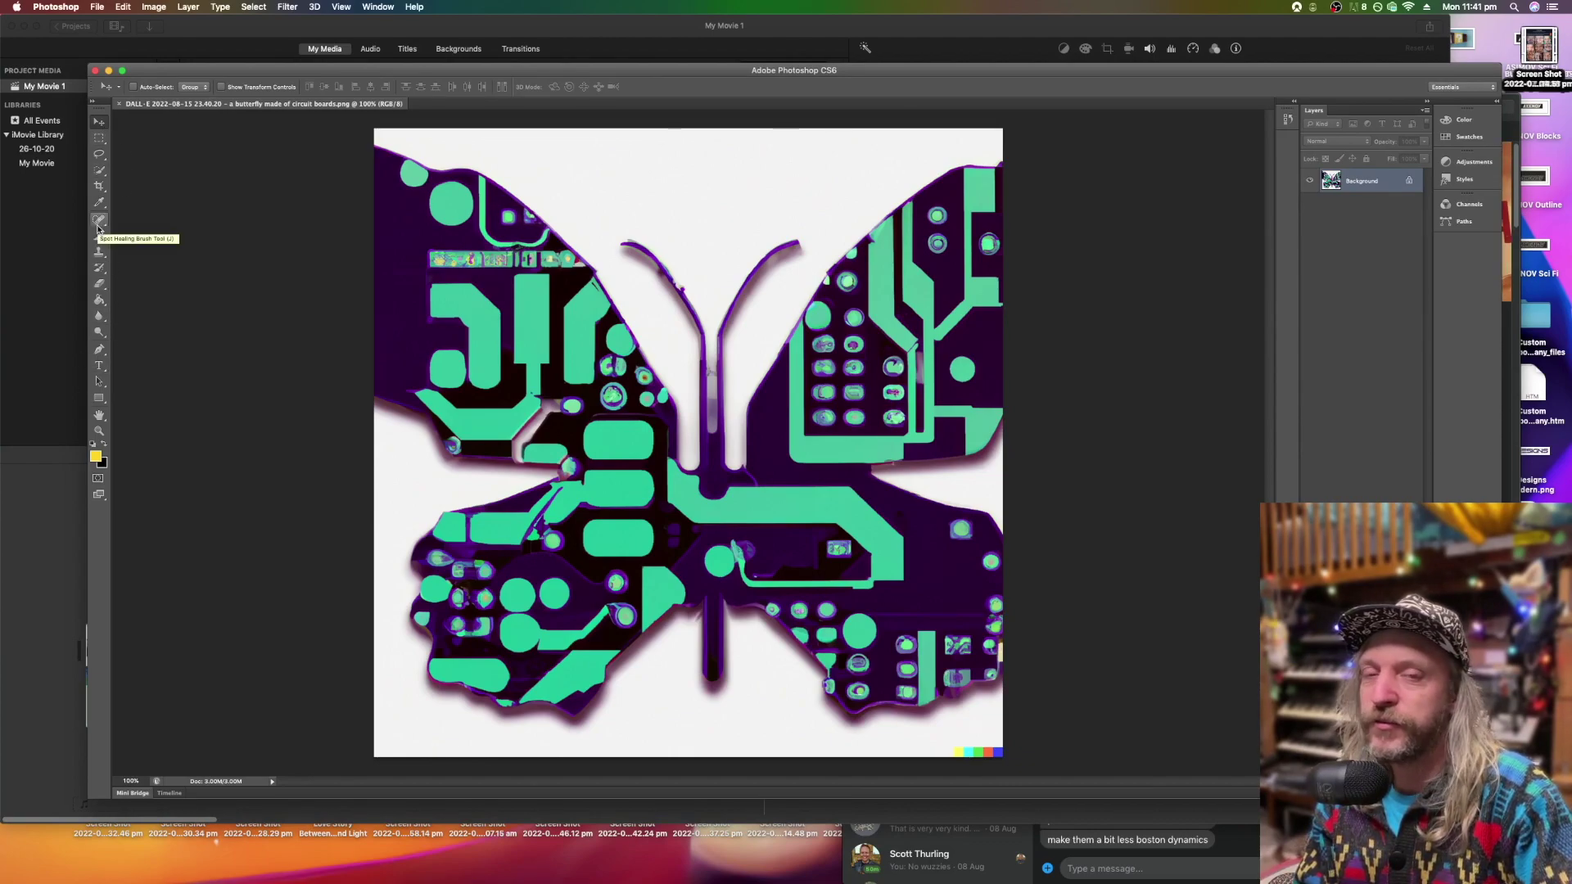
Scale the whole butterfly down to about 58%, centred with black canvas around it.
click(123, 7)
click(336, 234)
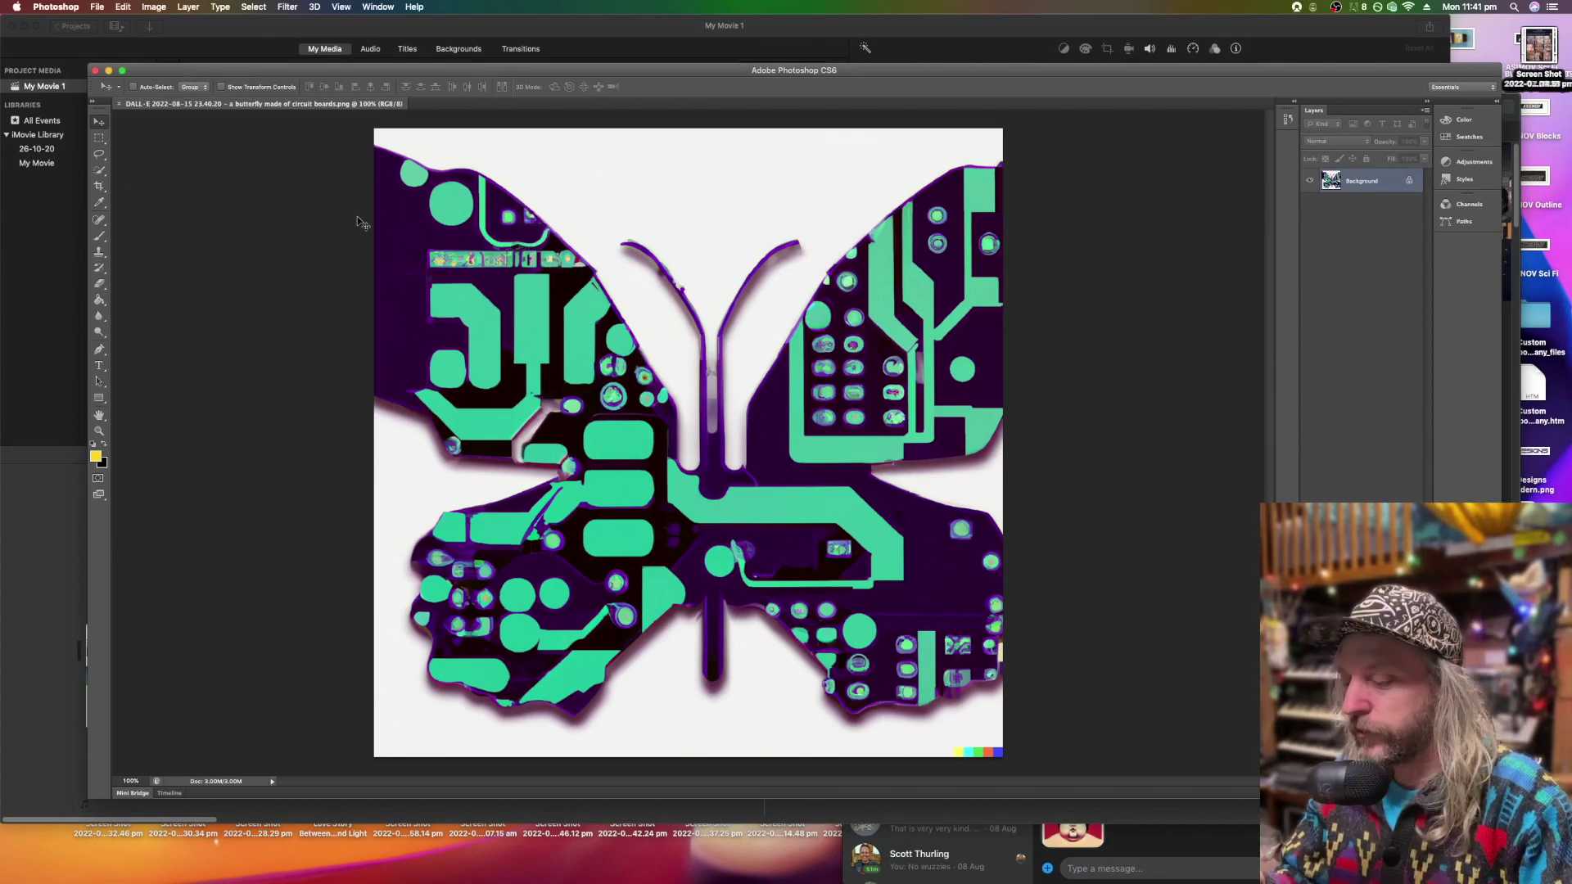
key(super+a)
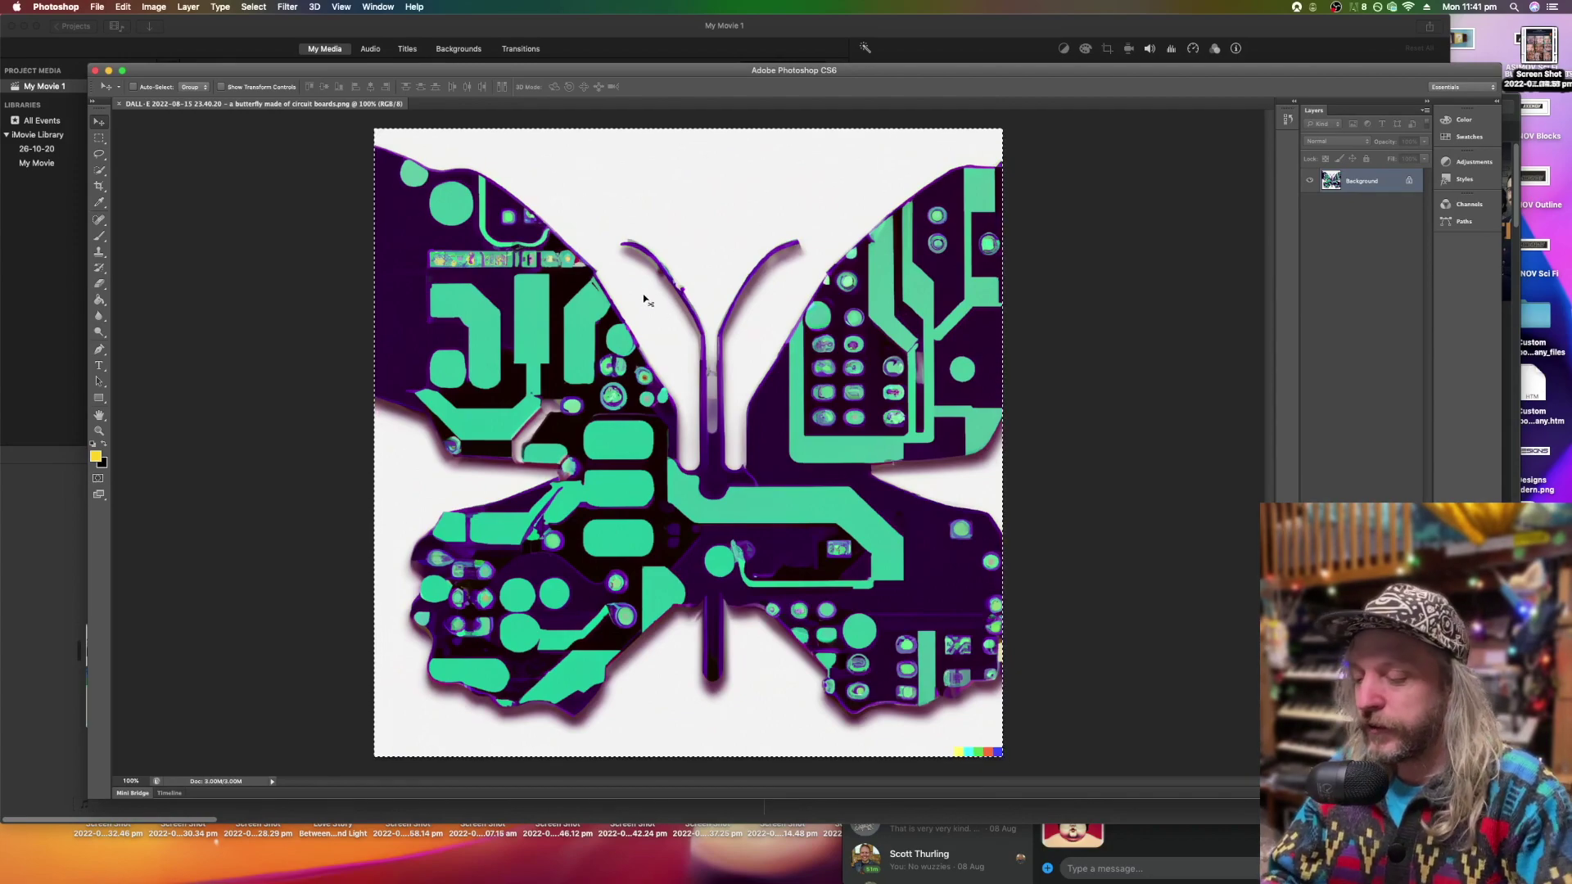
key(super+t)
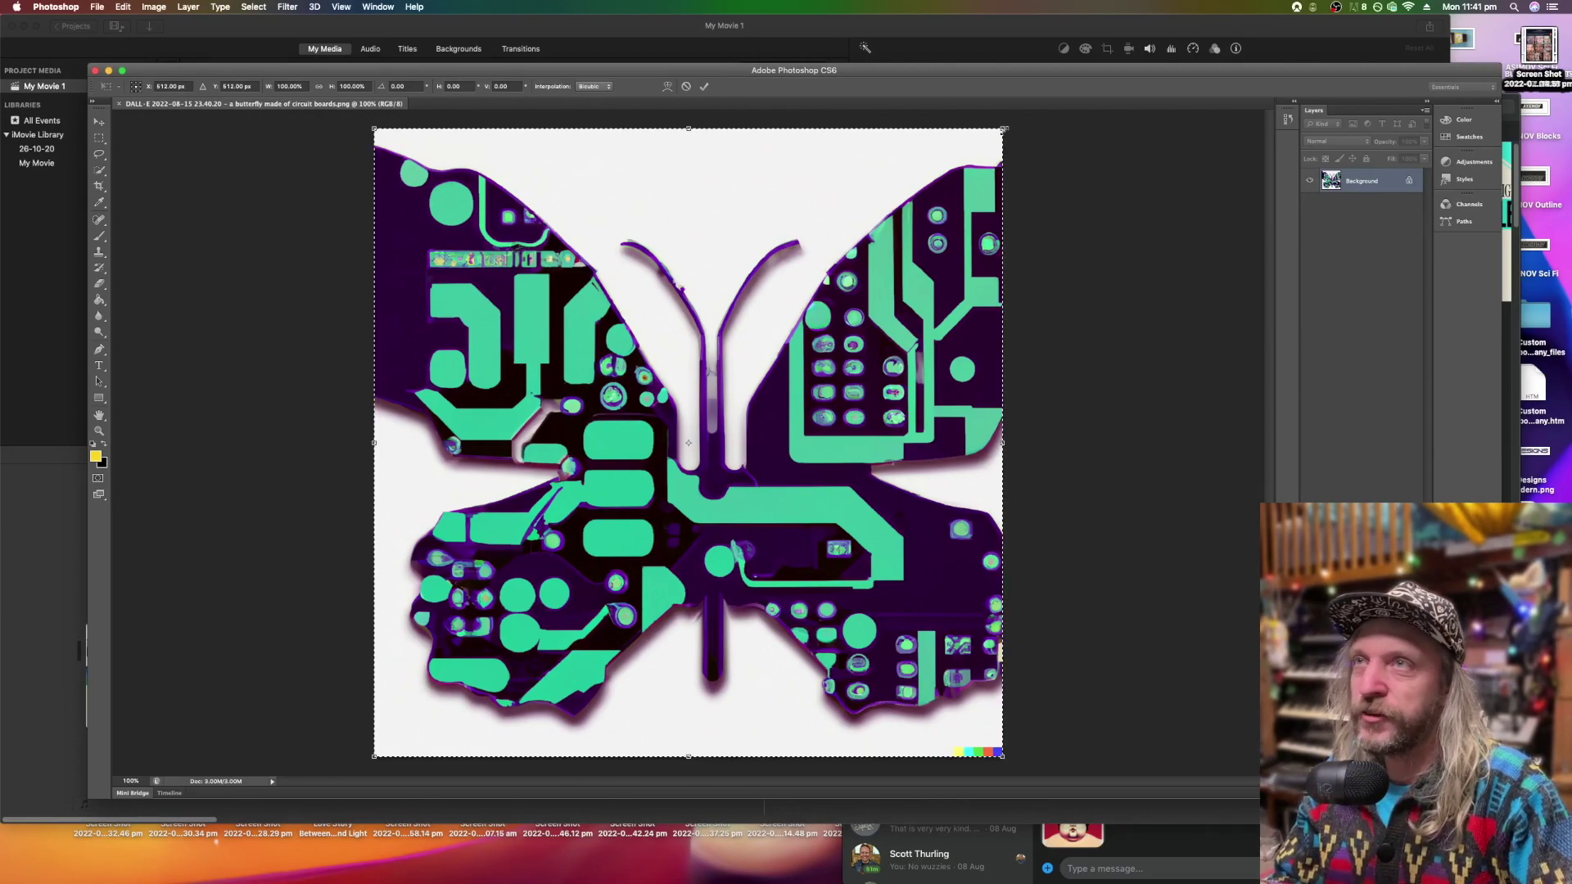
drag(1003, 130, 772, 228)
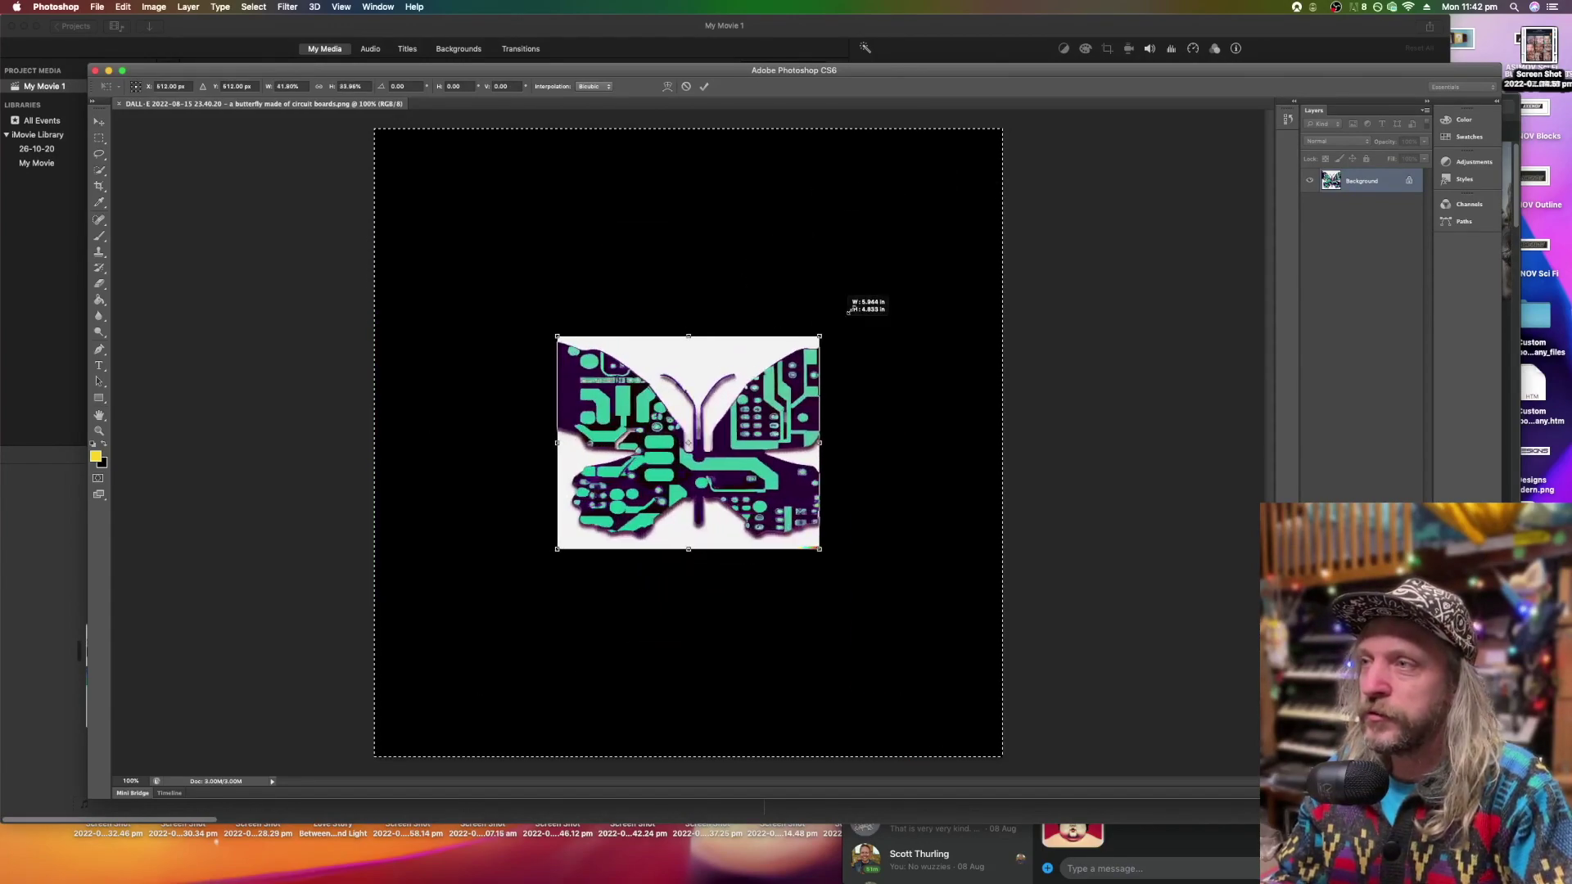
drag(855, 303, 887, 241)
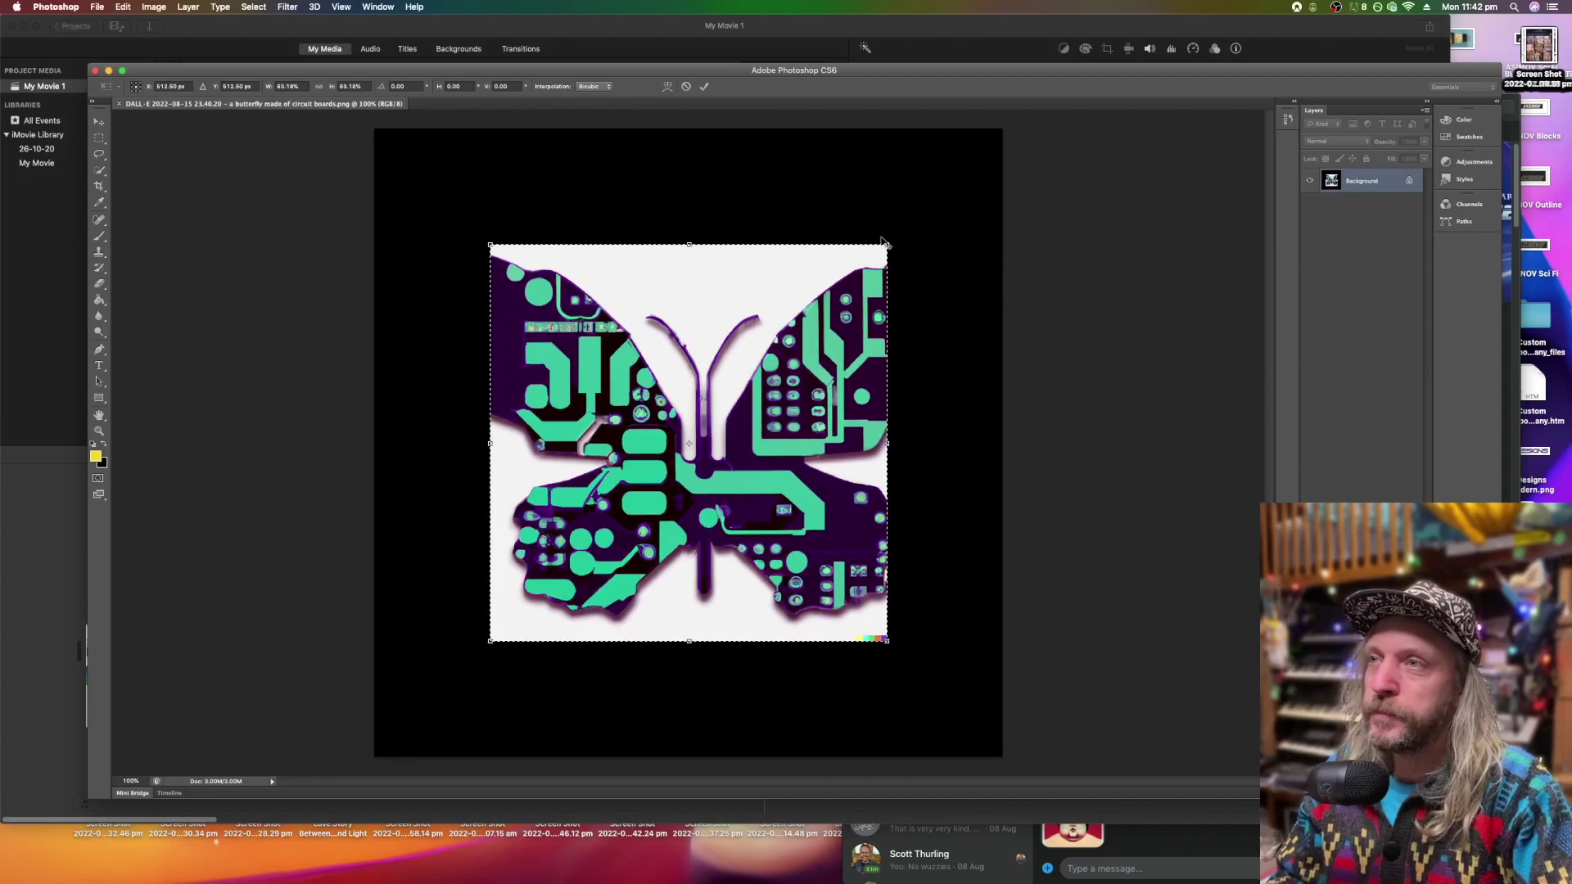
drag(889, 241, 872, 262)
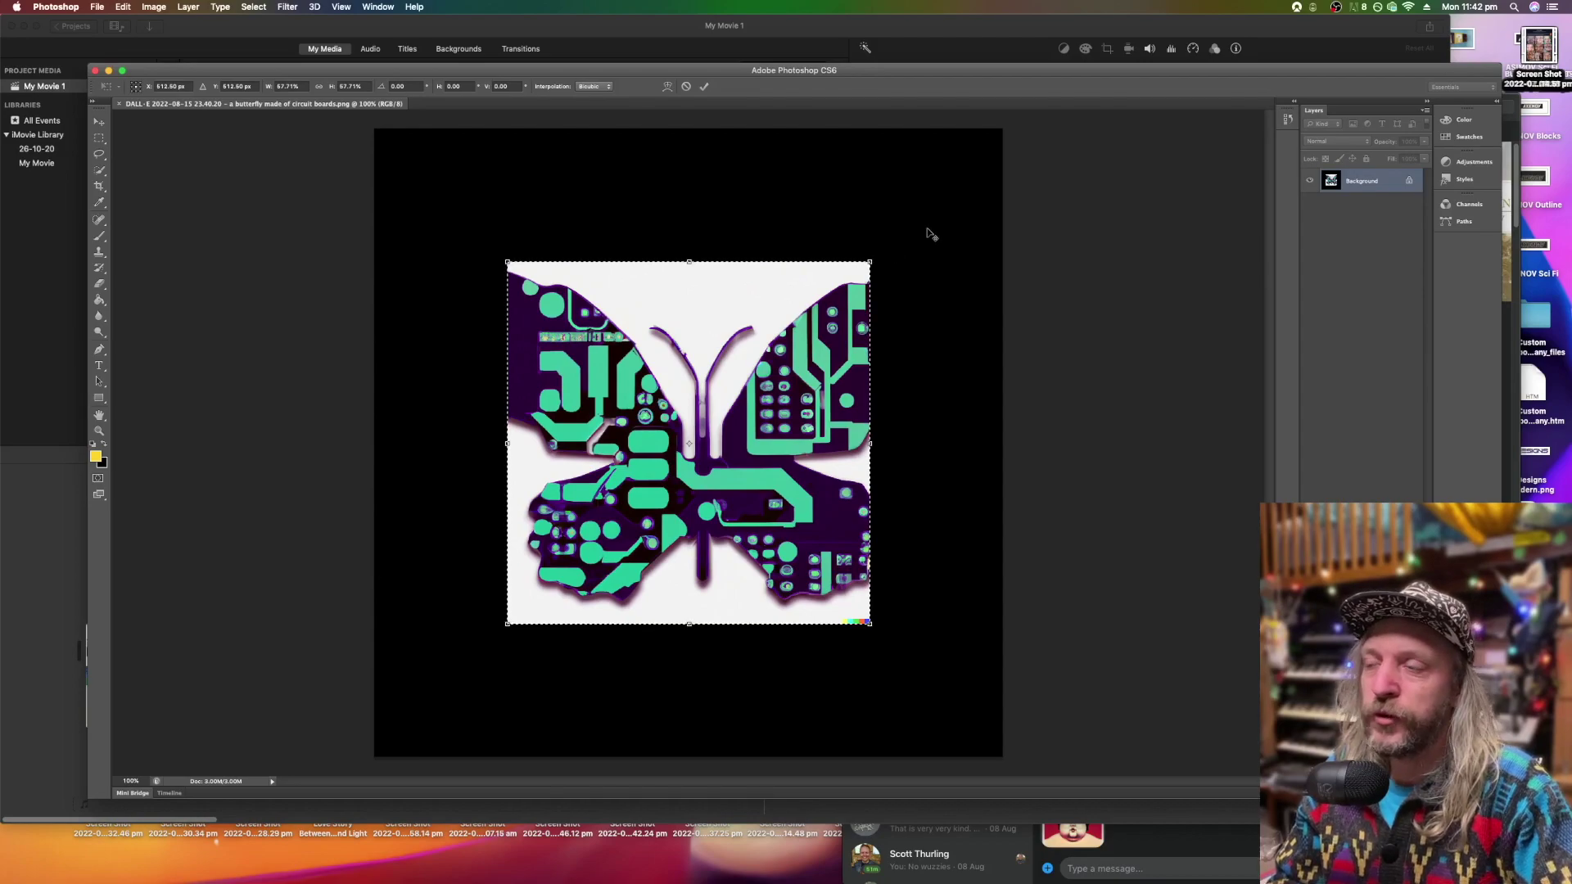
key(Return)
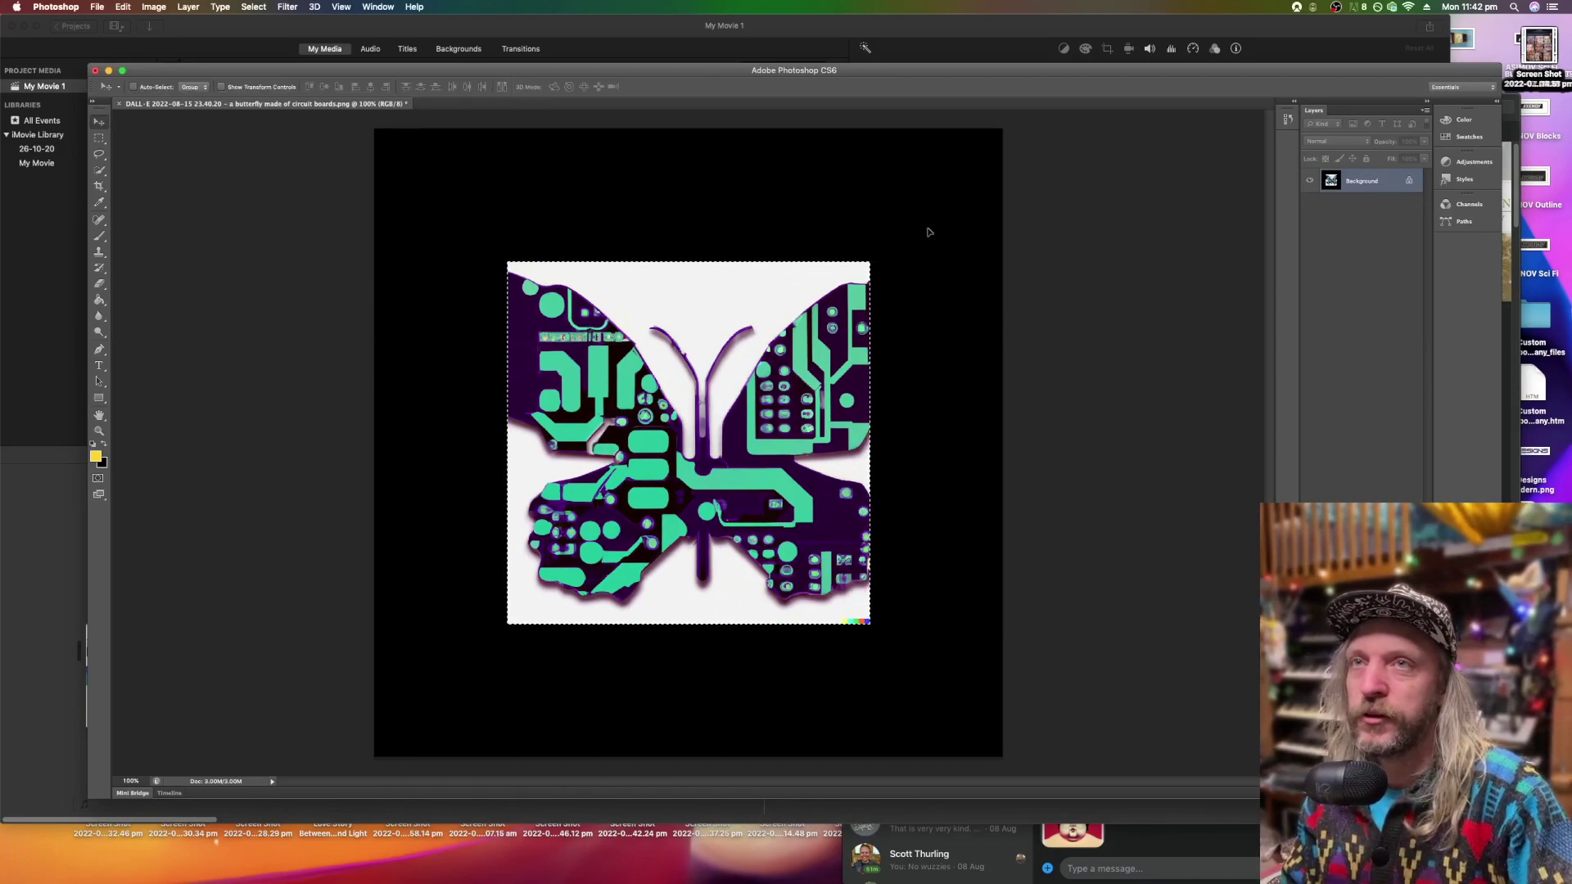
Save the bordered butterfly as a new PNG with UNCROP appended, then switch to Chrome.
click(96, 7)
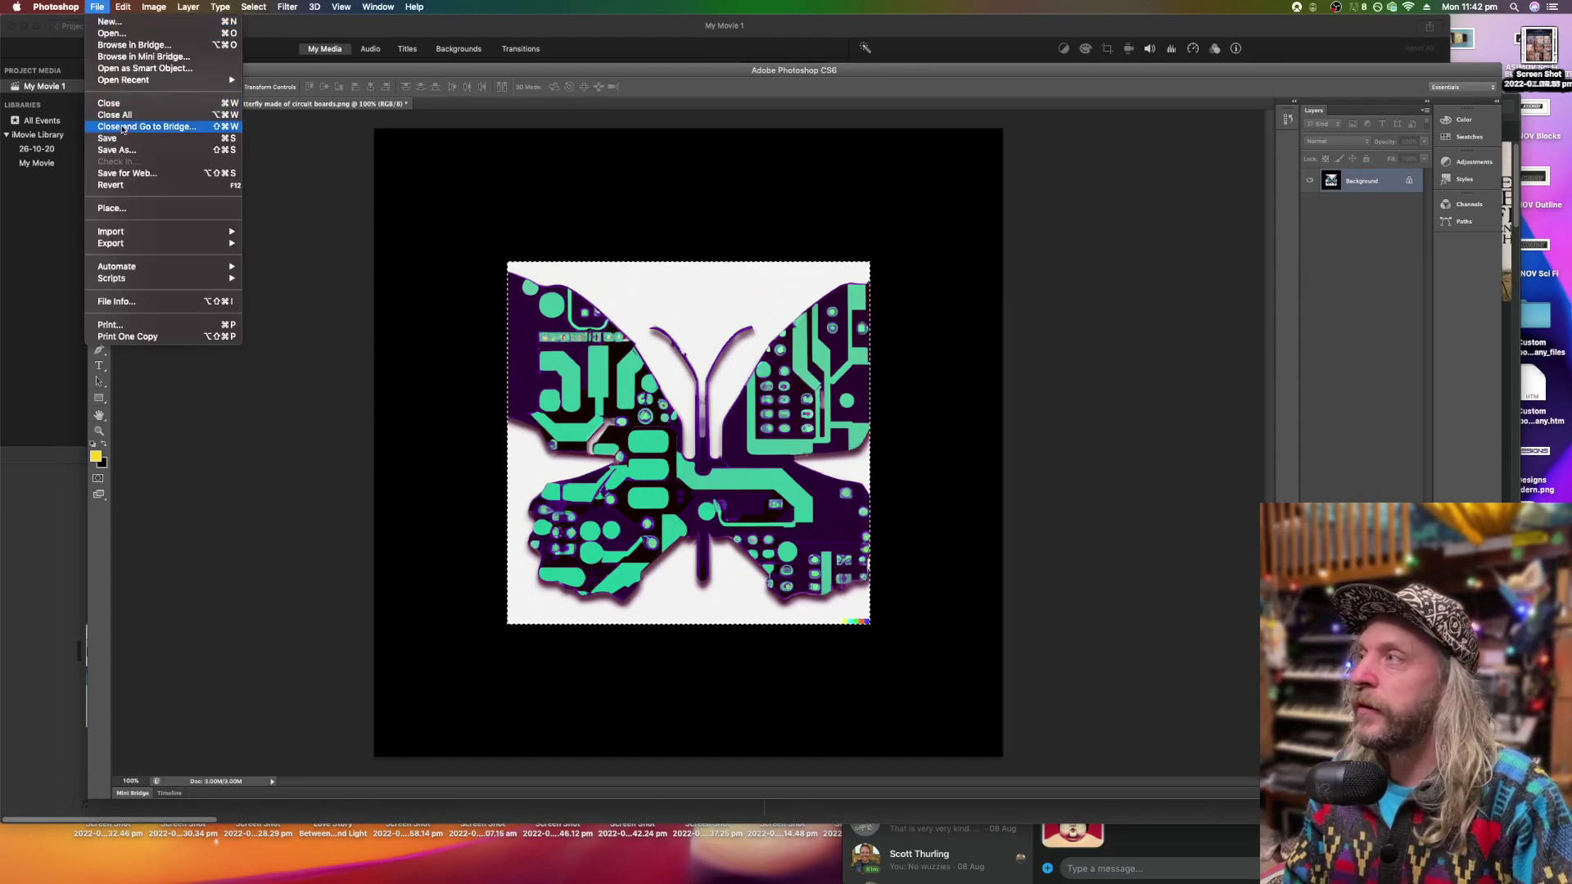
click(114, 150)
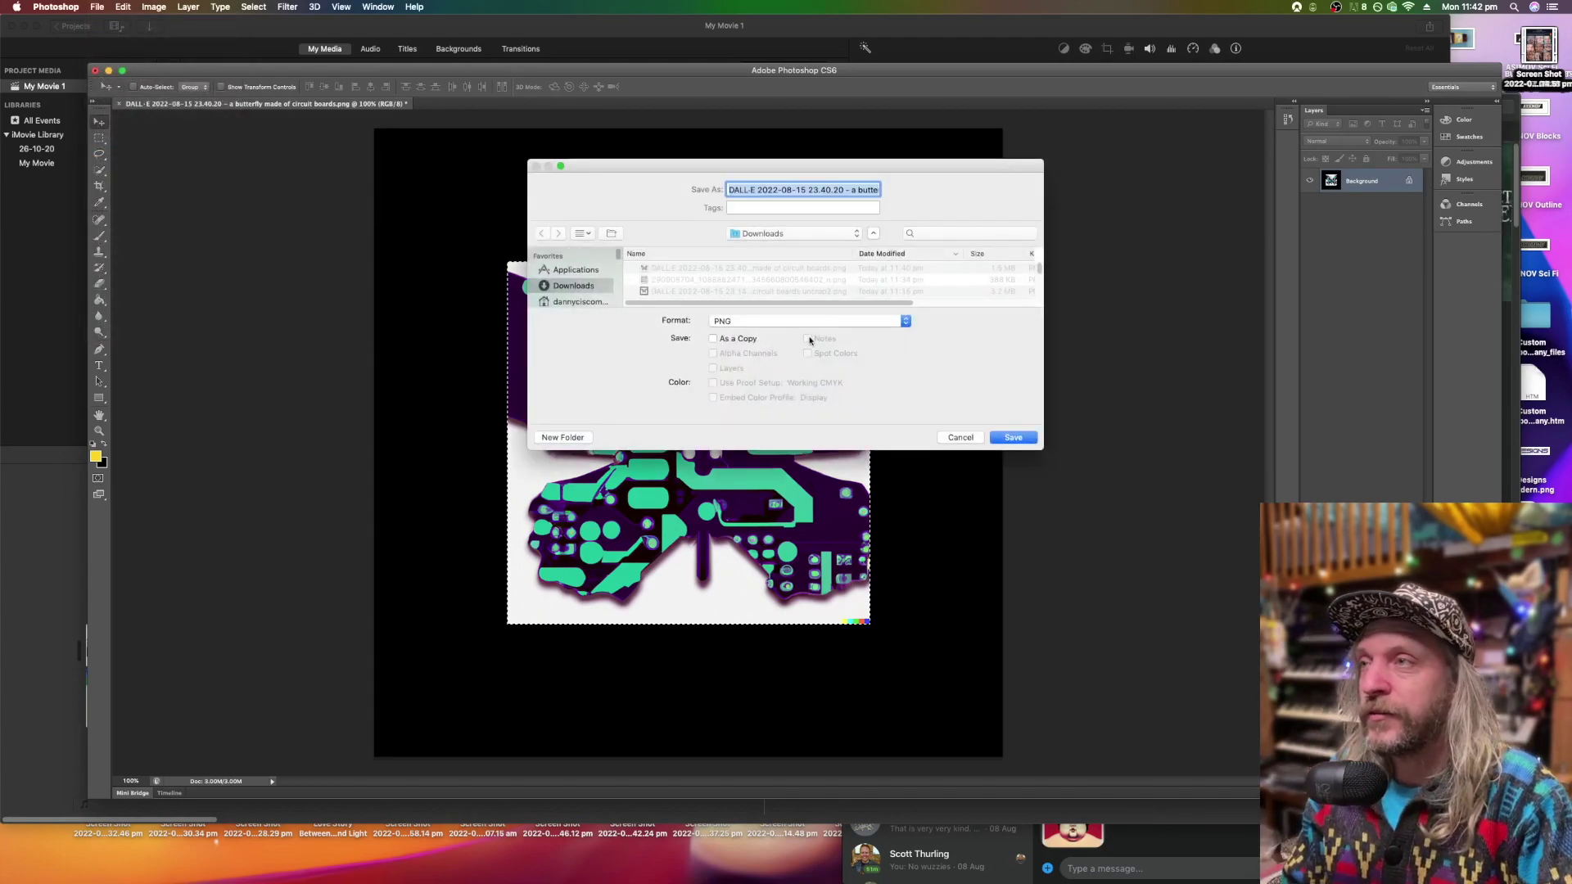
click(851, 191)
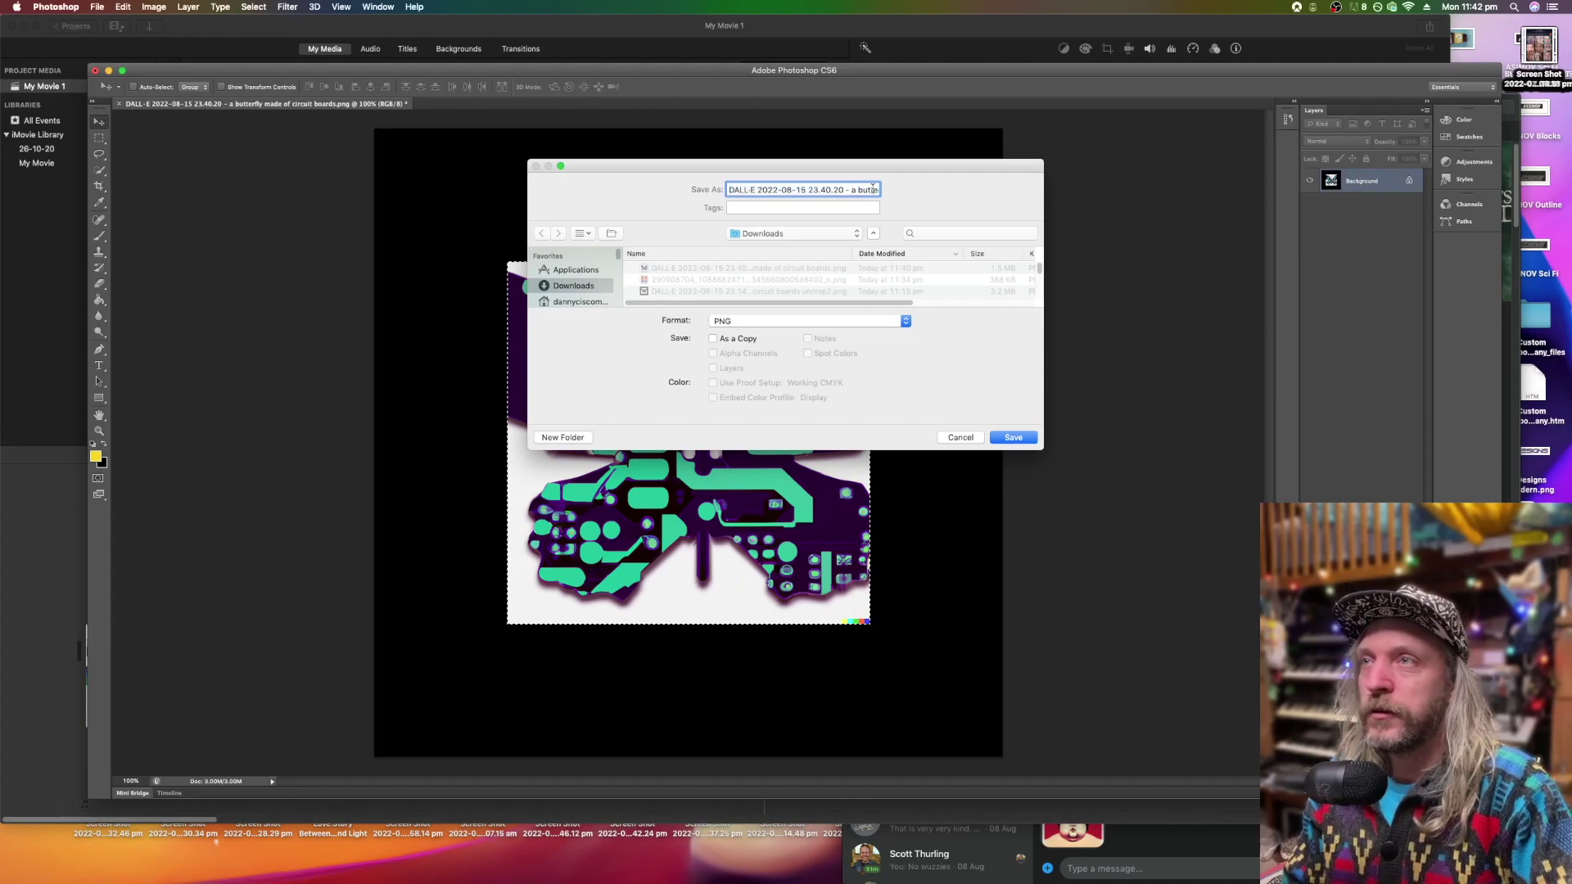
key(Right)
key(Right)
key(Right)
key(Right)
key(Right)
key(Right)
key(Right)
key(Right)
key(Right)
key(Right)
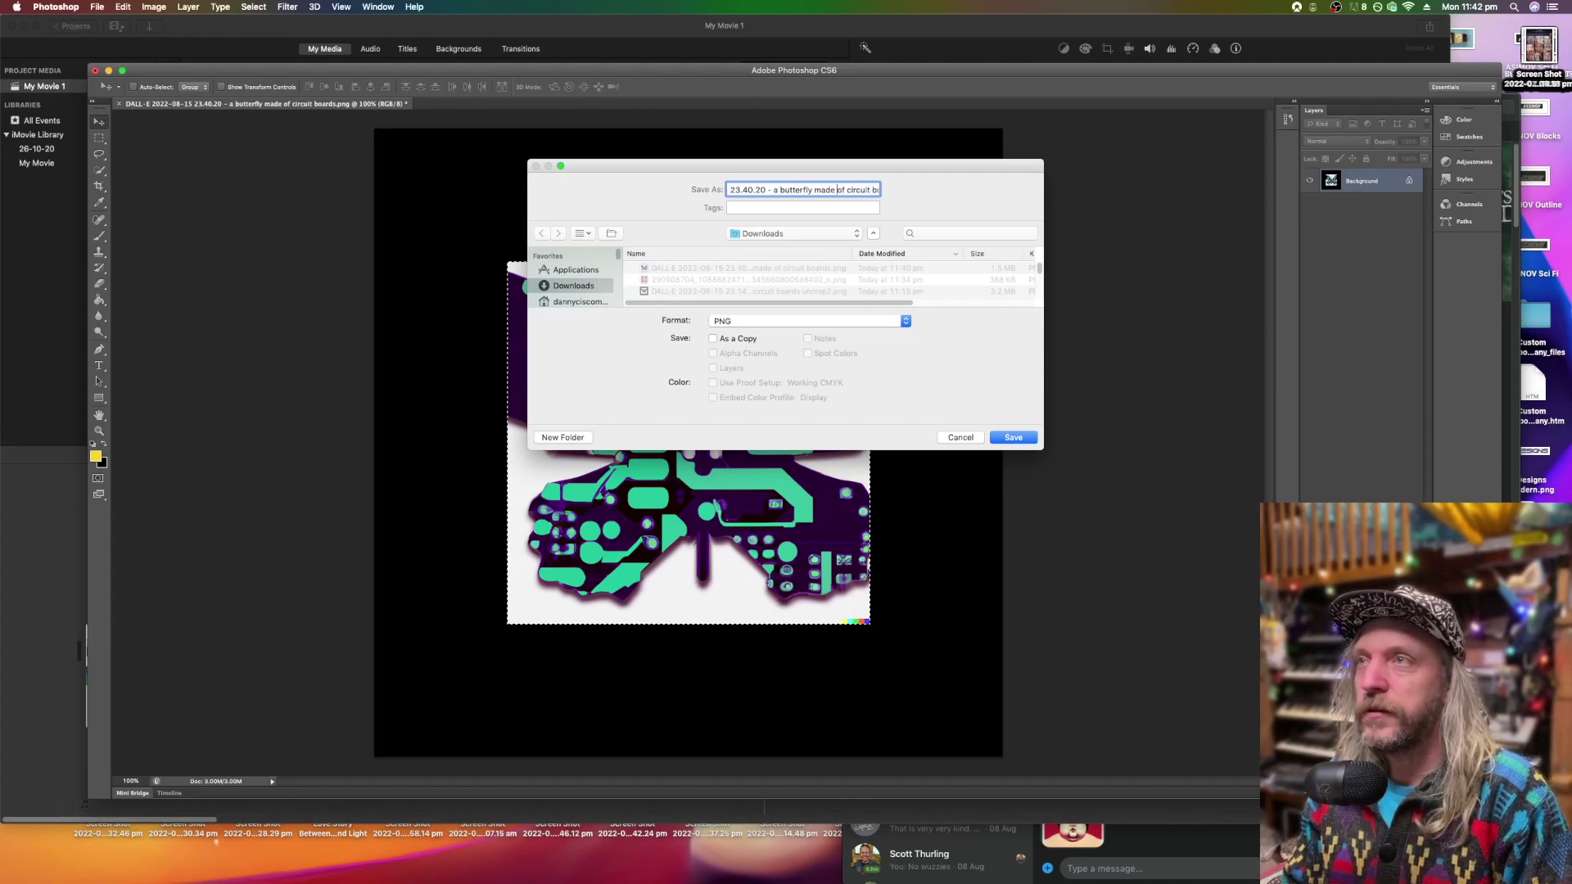
key(Right)
key(Right)
key(Right)
key(Right)
key(Right)
key(Right)
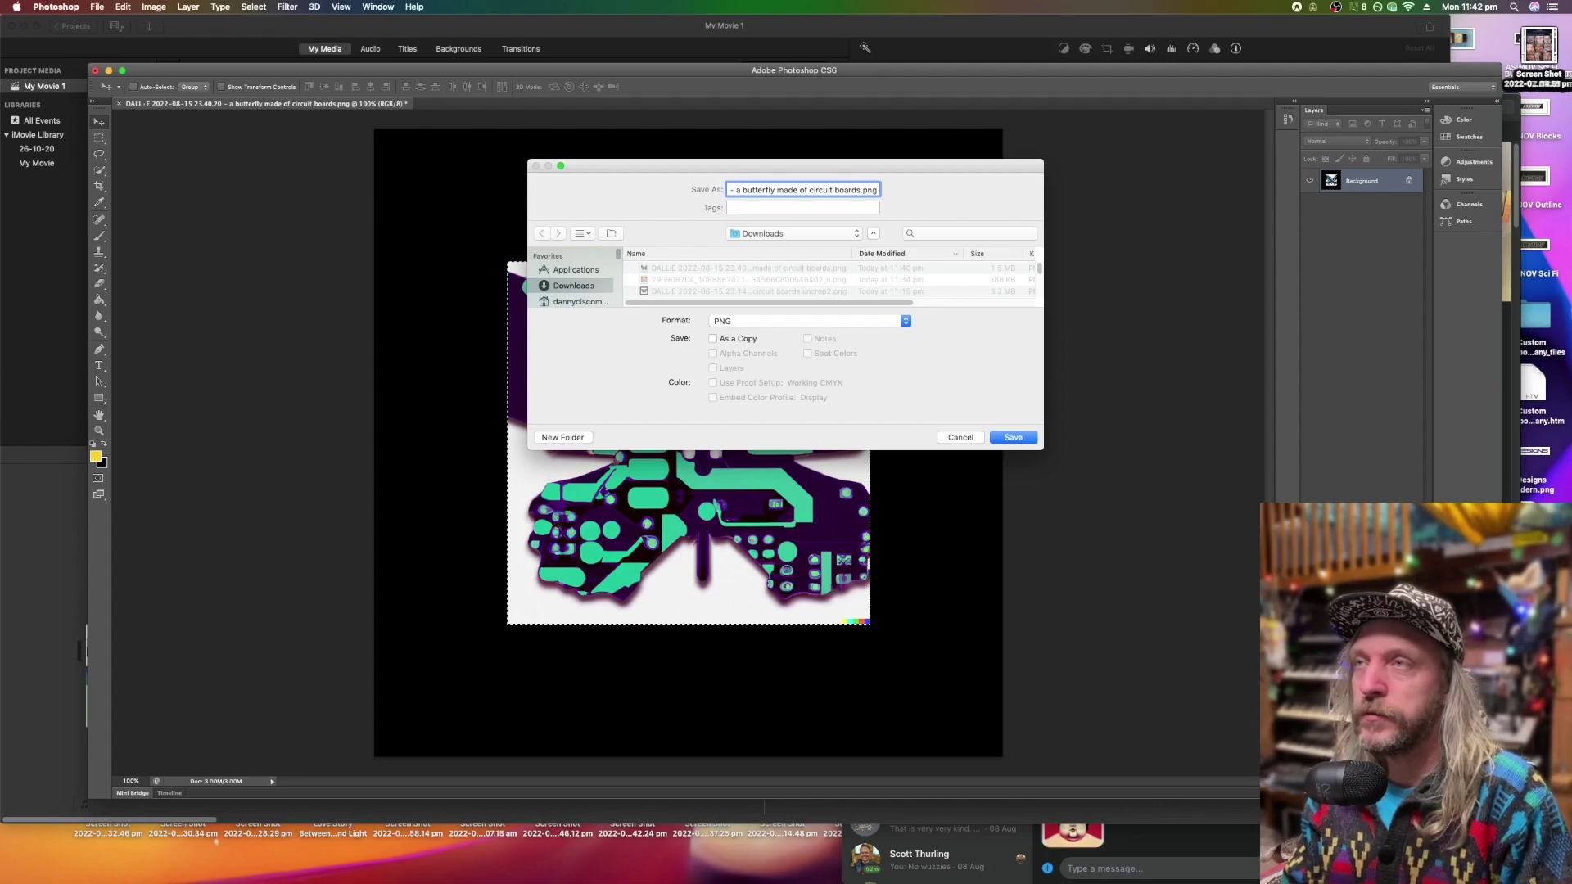
text(UN)
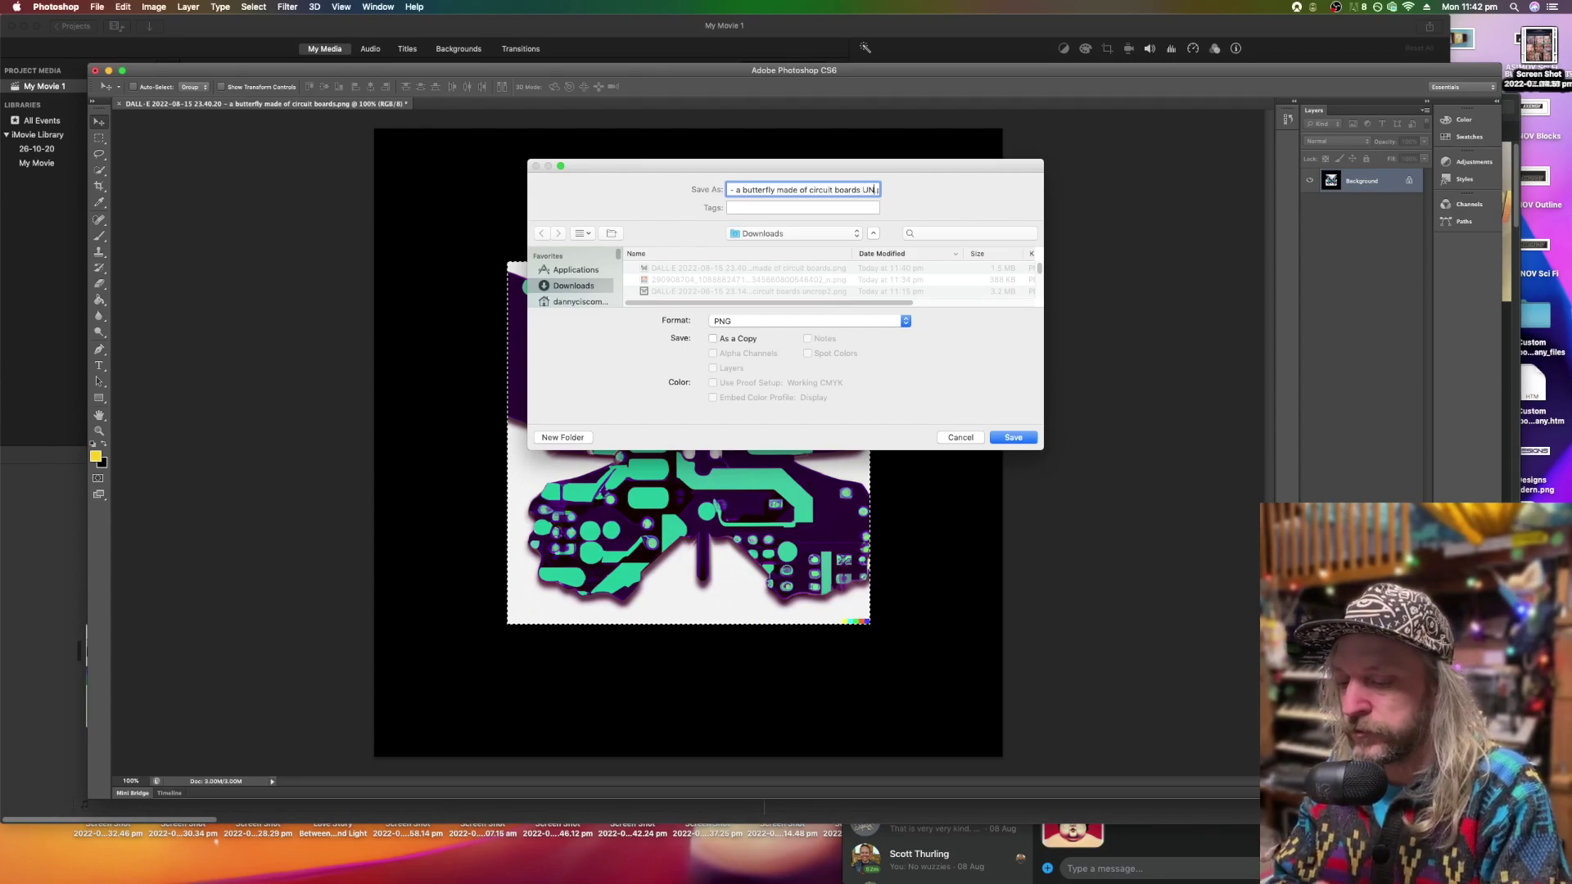
text(CROP!.png)
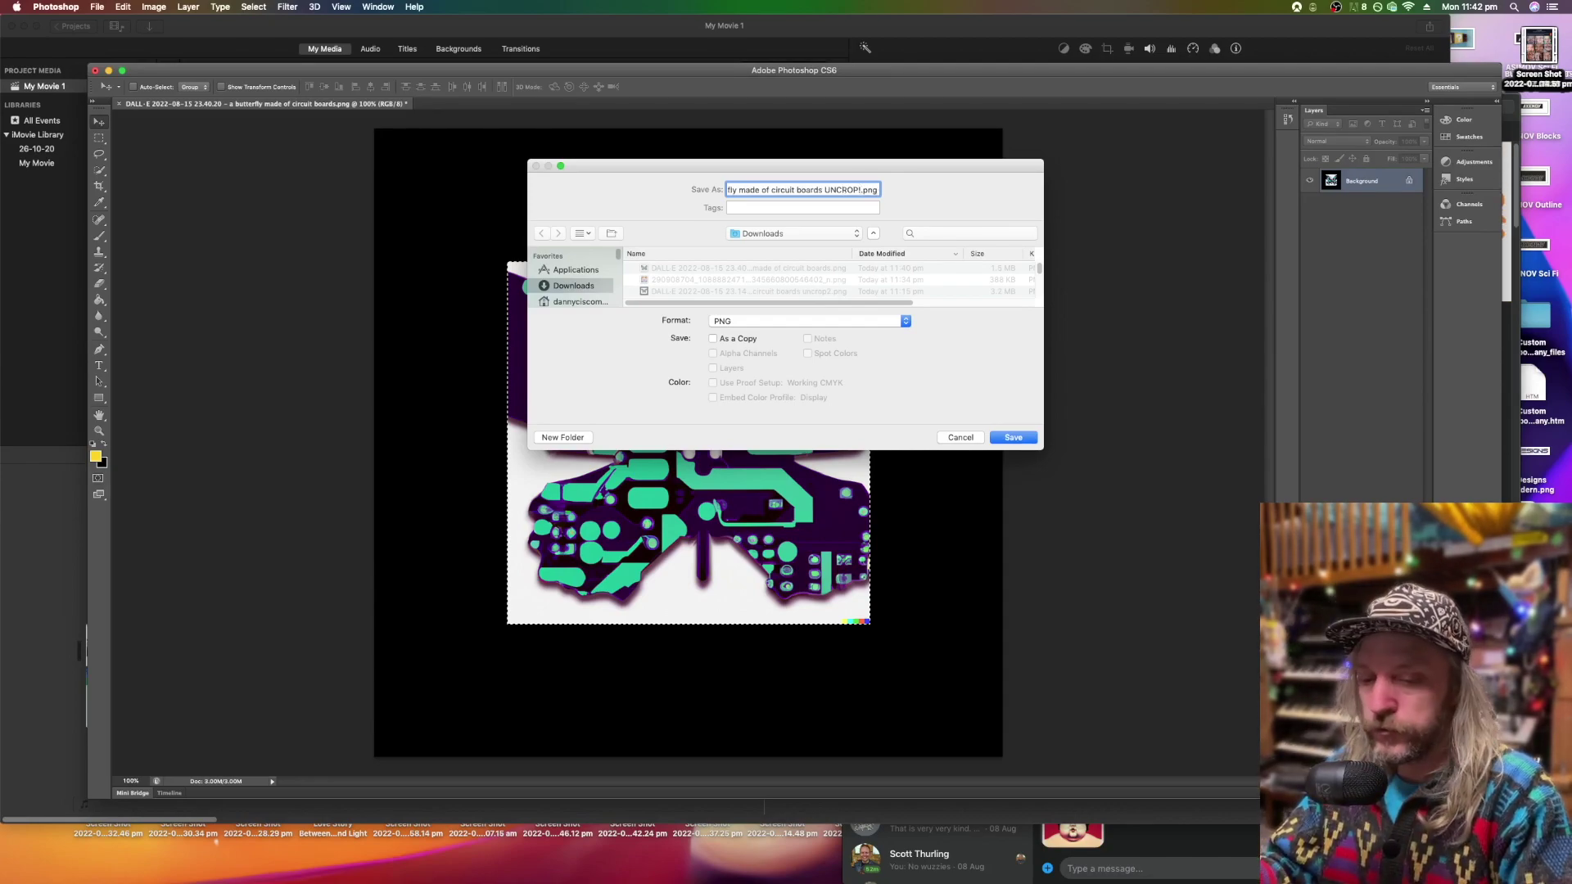
key(BackSpace)
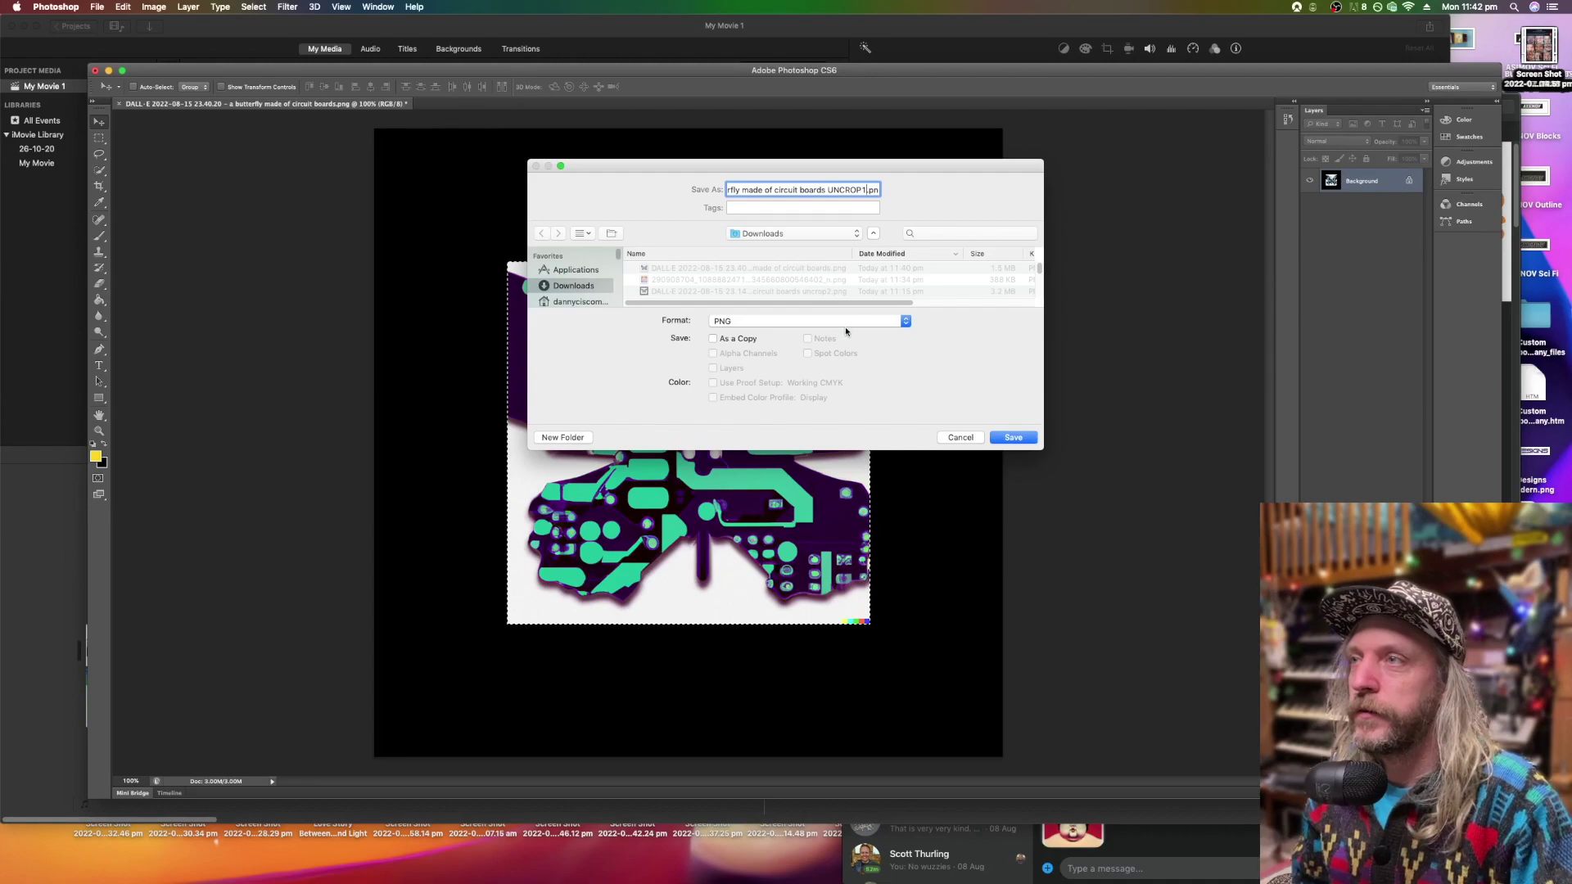
click(1009, 434)
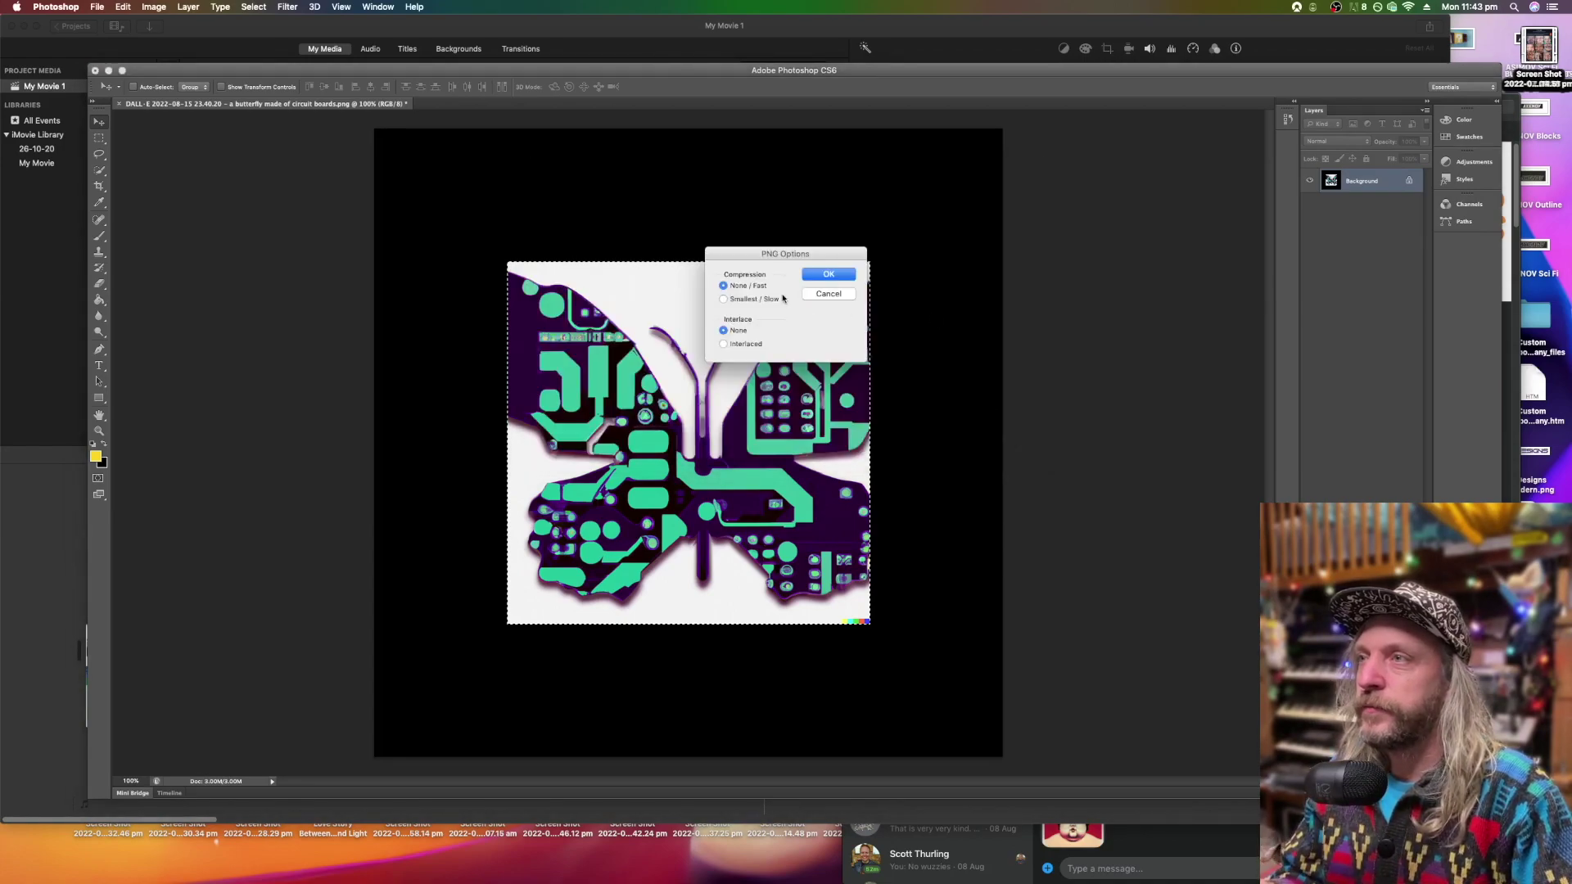
click(828, 274)
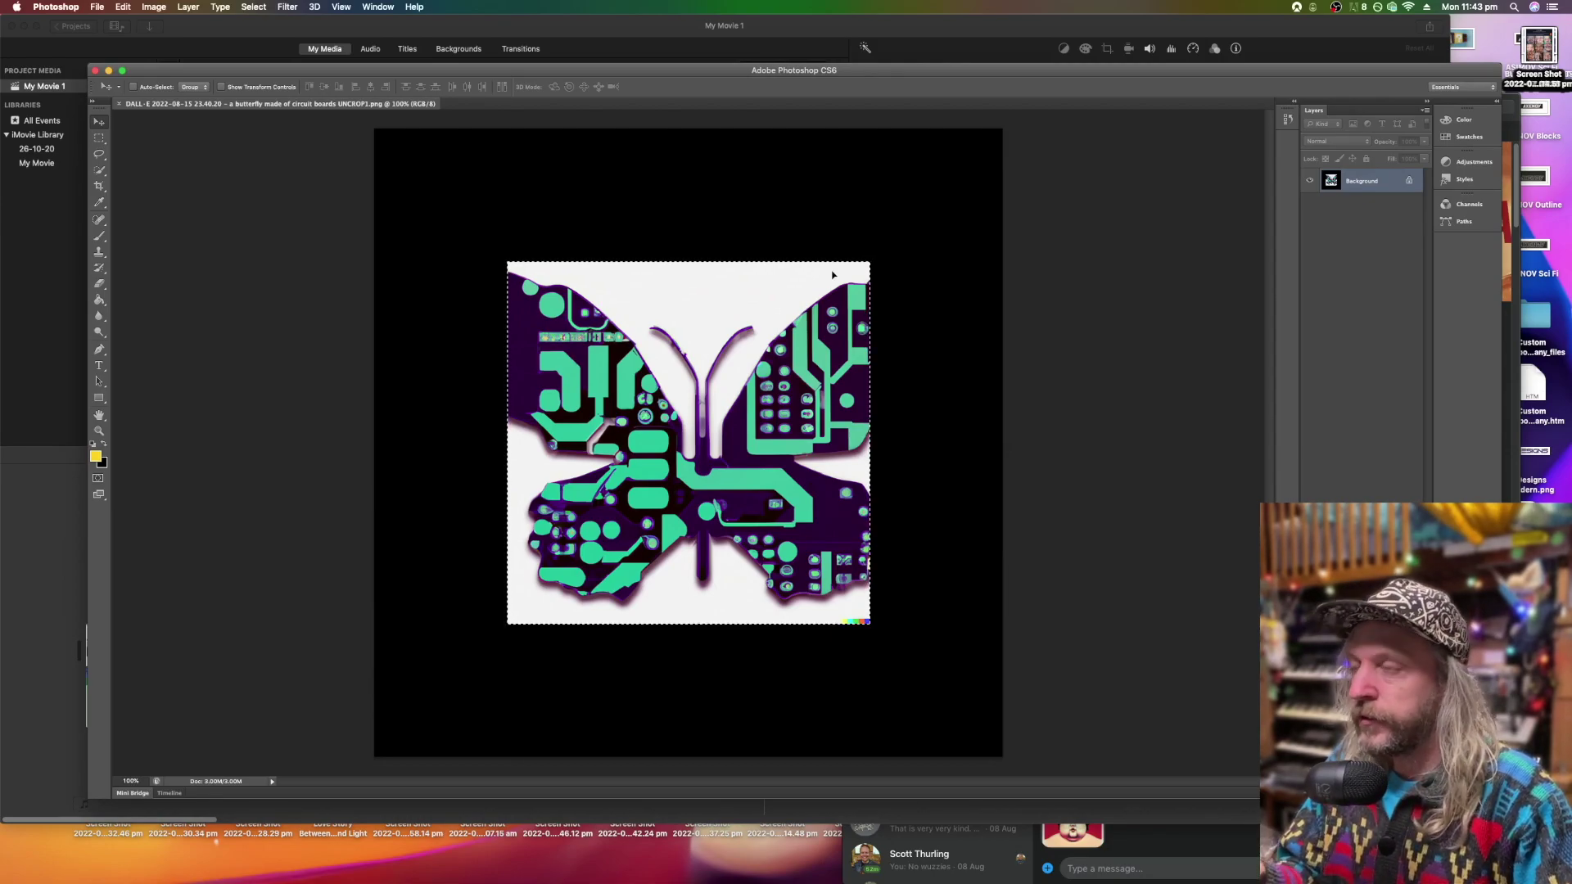
key(super+Tab)
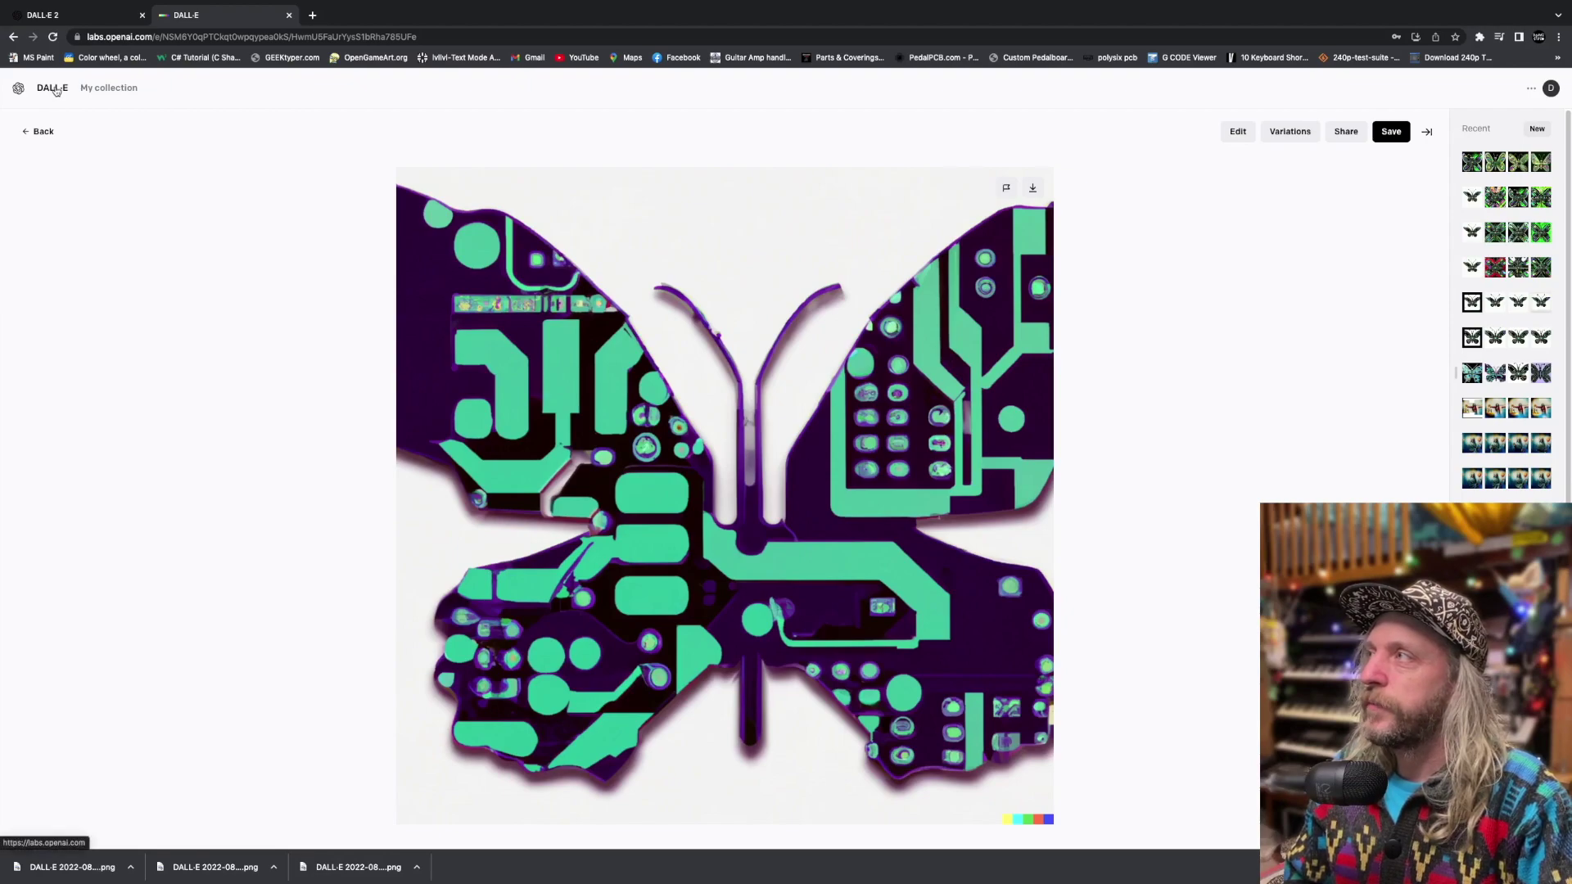
Upload the UNCROP1 butterfly PNG from Downloads to DALL·E from its home page.
click(55, 92)
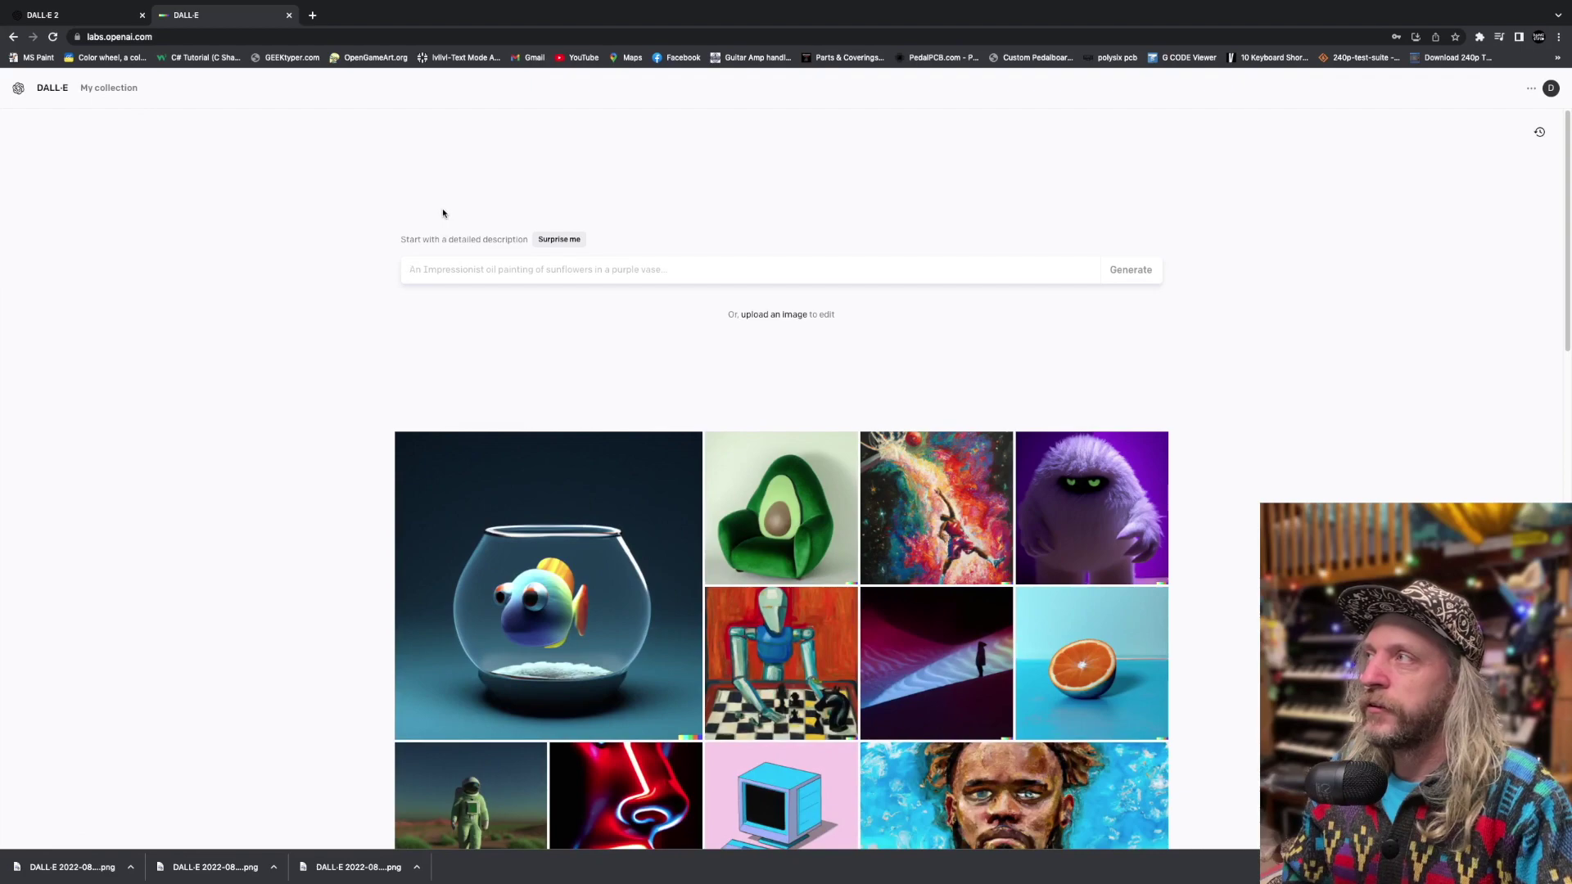
click(778, 318)
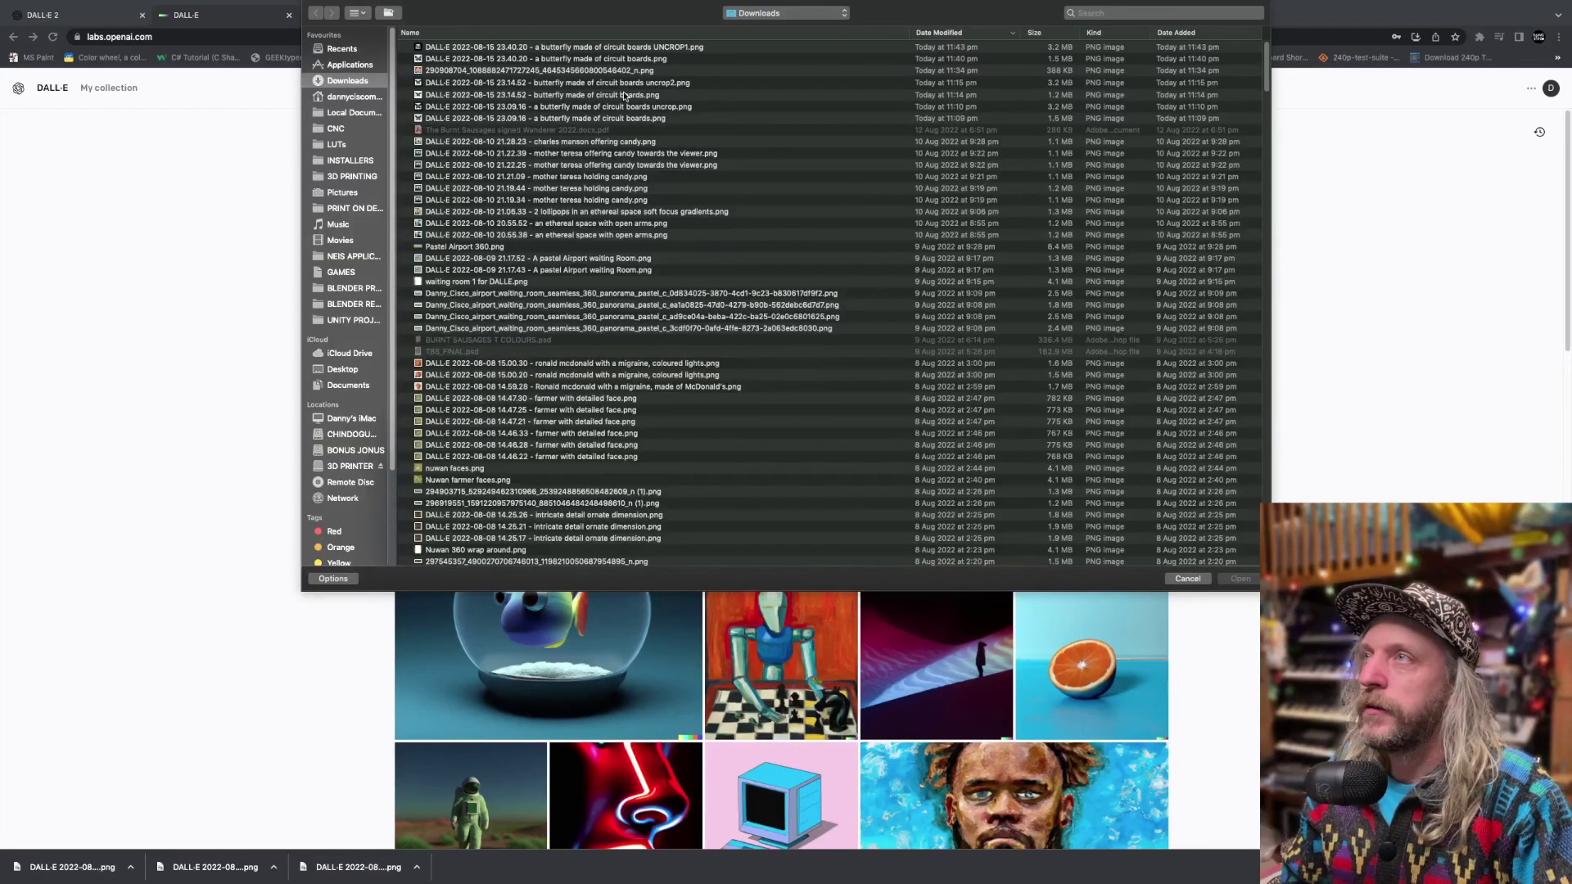
click(642, 49)
click(1239, 579)
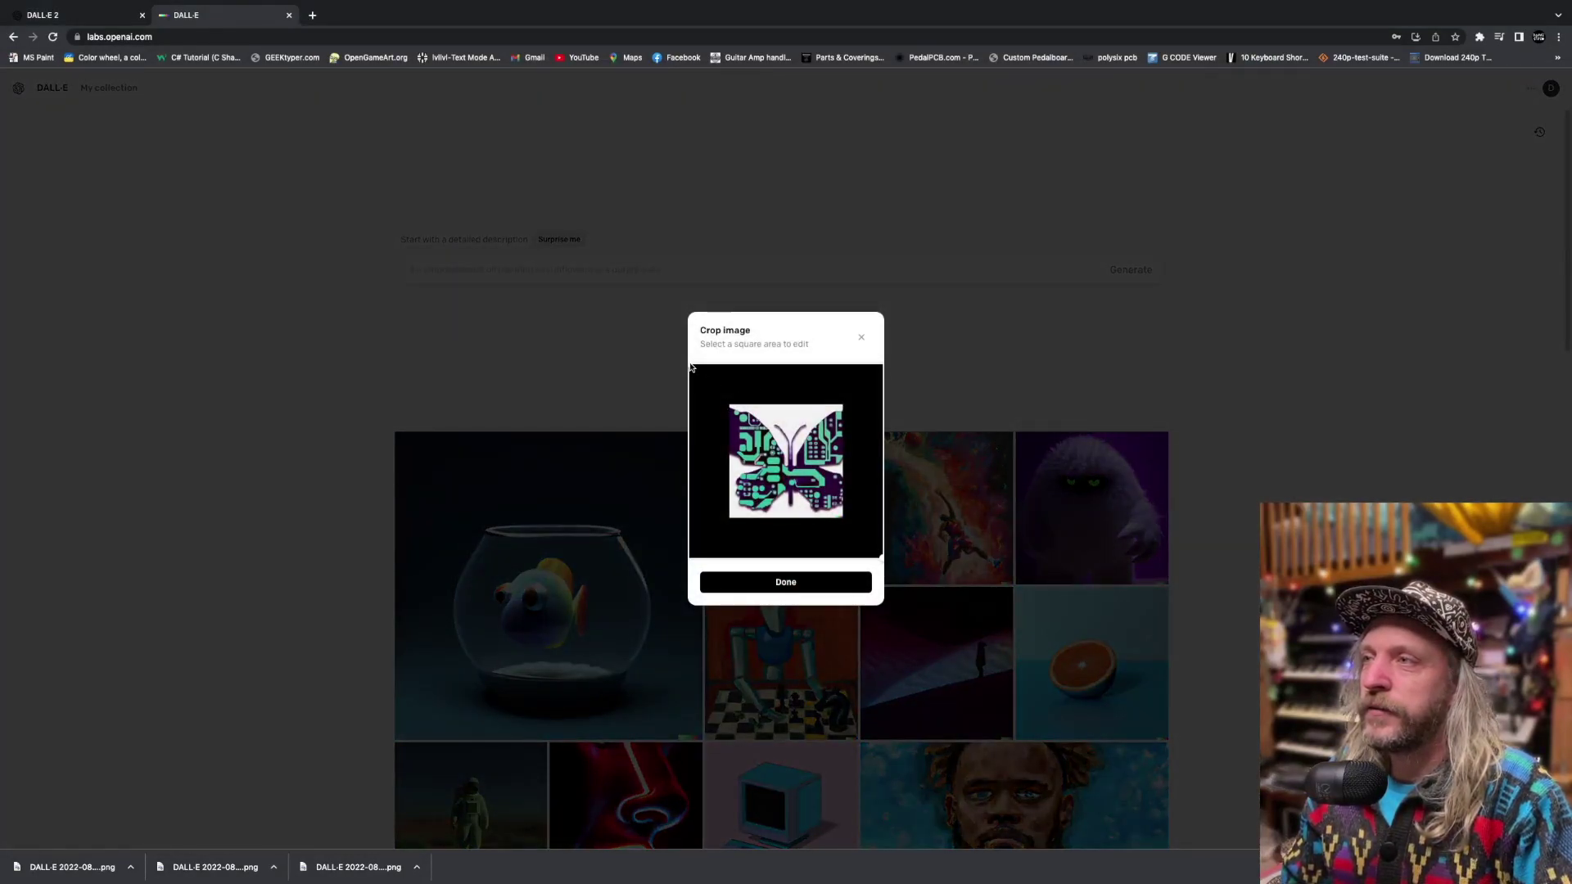
Fit the crop square over the bordered butterfly, accept it, and choose Edit image.
drag(691, 366, 636, 323)
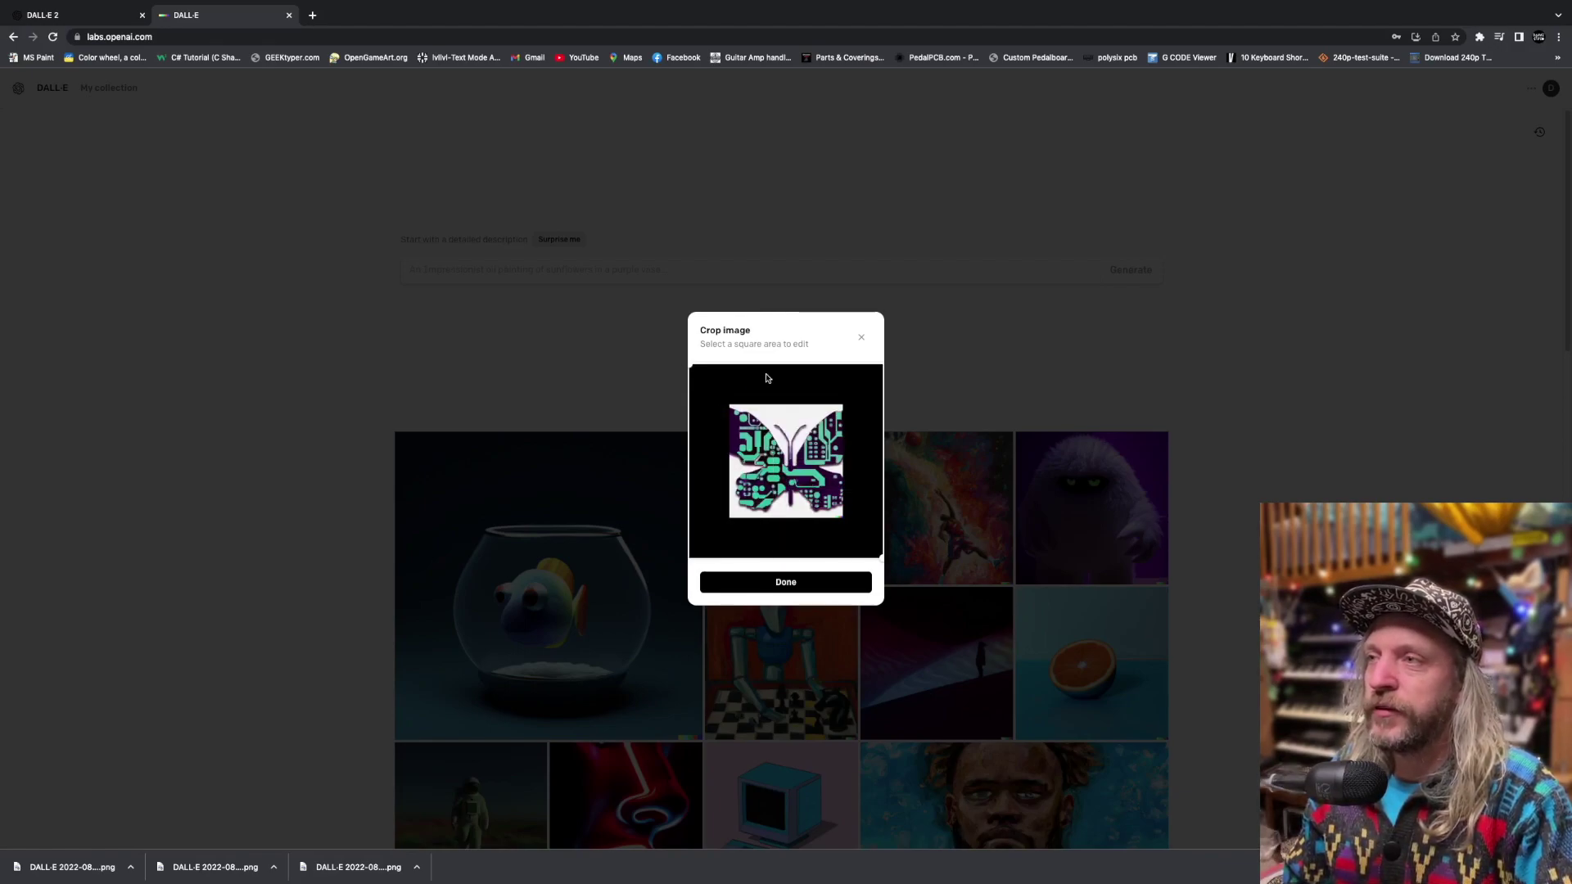
click(792, 582)
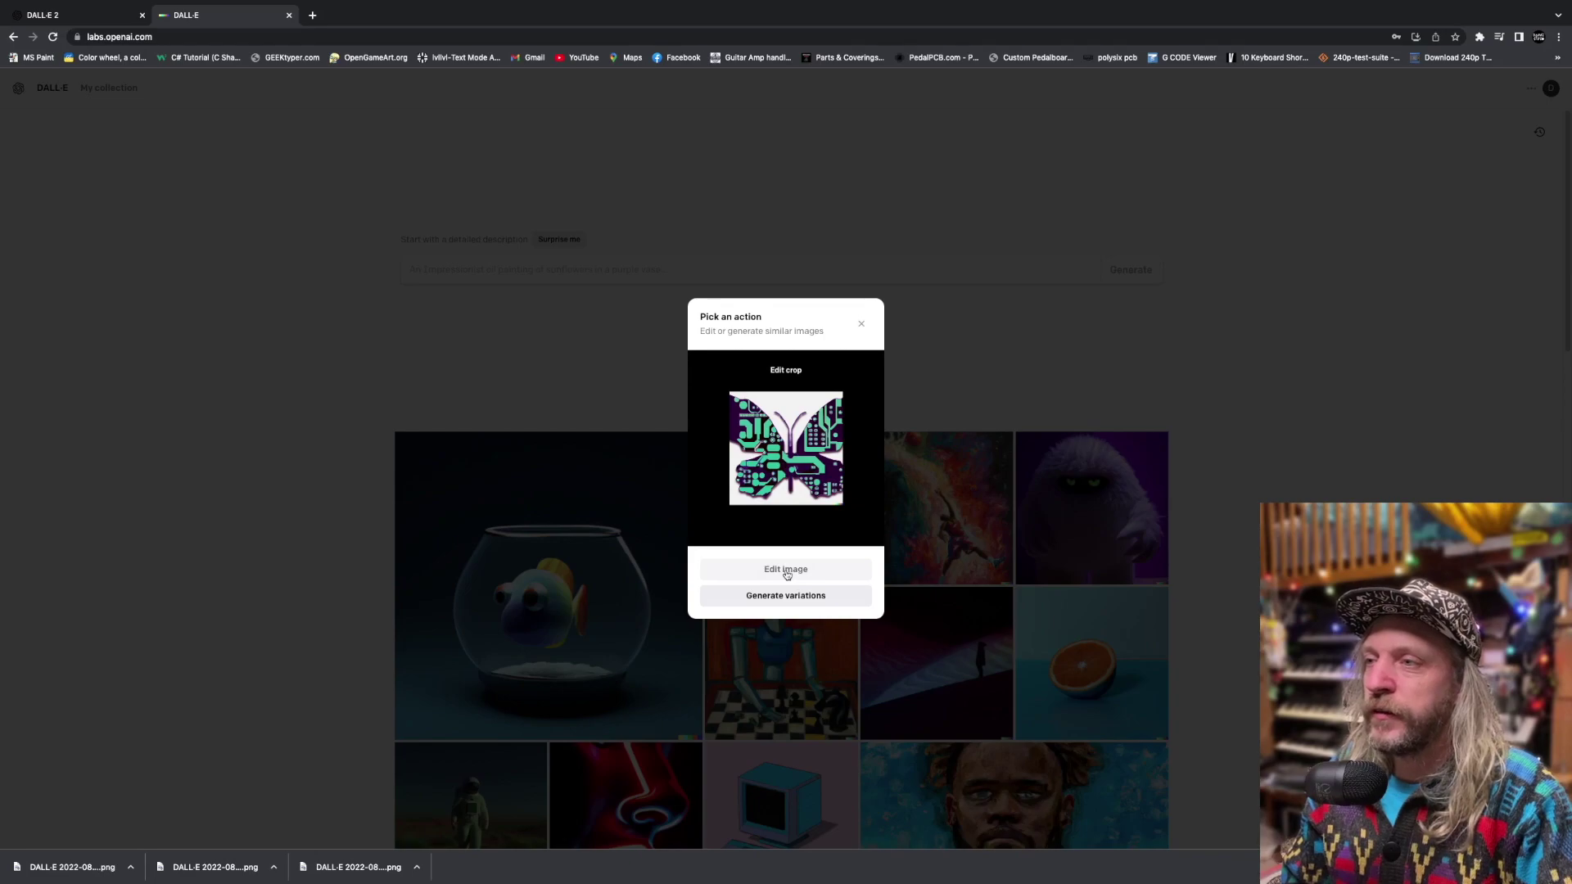
click(786, 573)
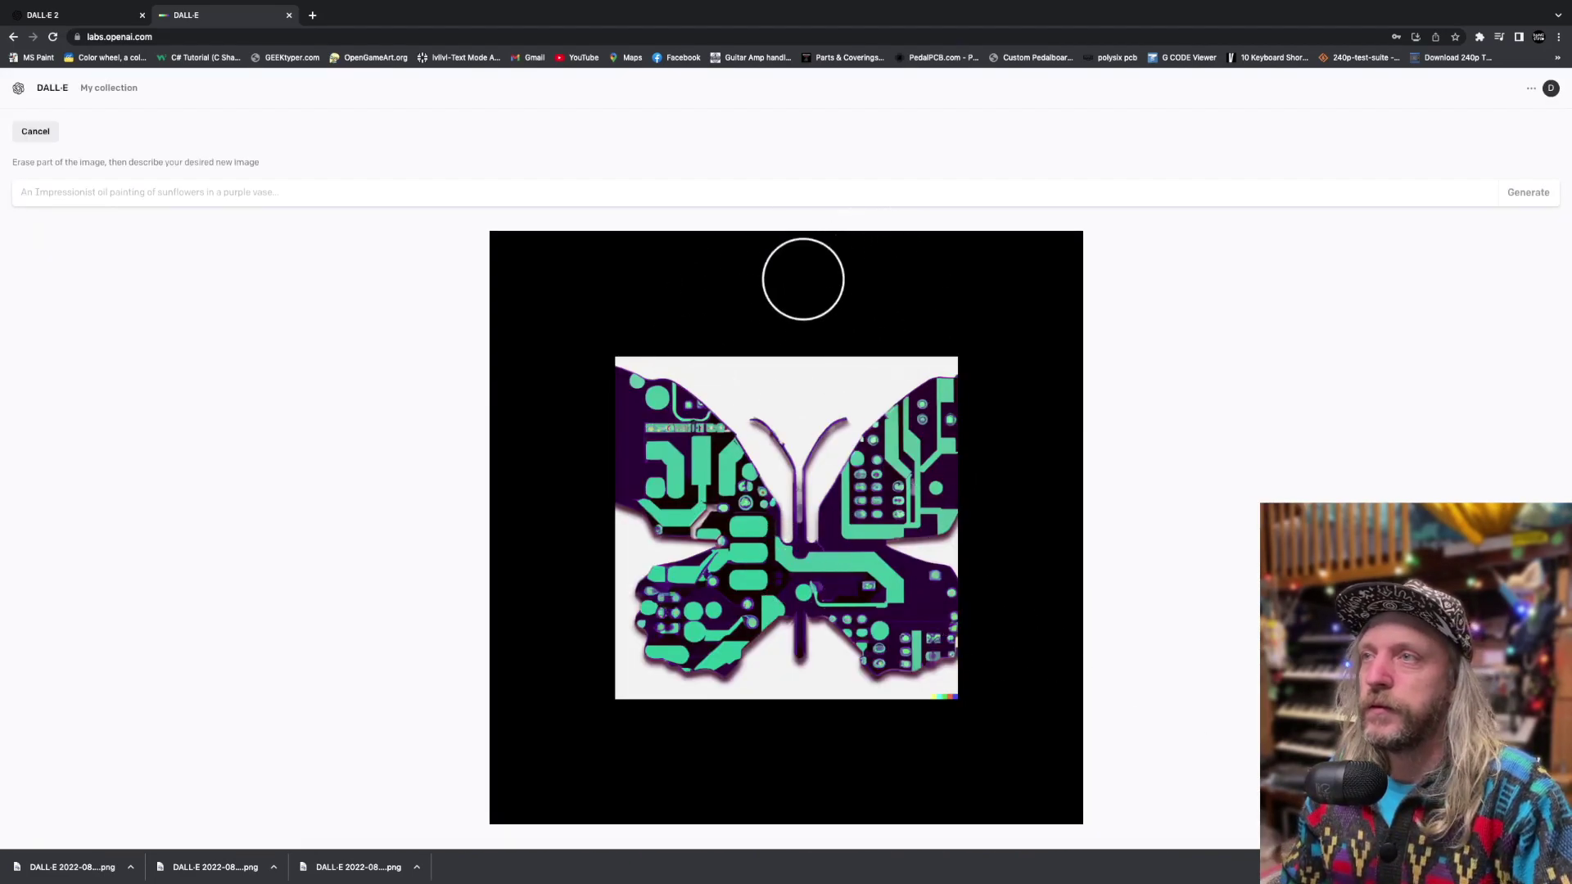
Erase the black border above and beside the butterfly's wings, leaving transparent space.
mouse_move(817, 261)
mouse_down()
mouse_move(891, 266)
mouse_move(703, 265)
mouse_move(955, 289)
mouse_move(1040, 318)
mouse_up()
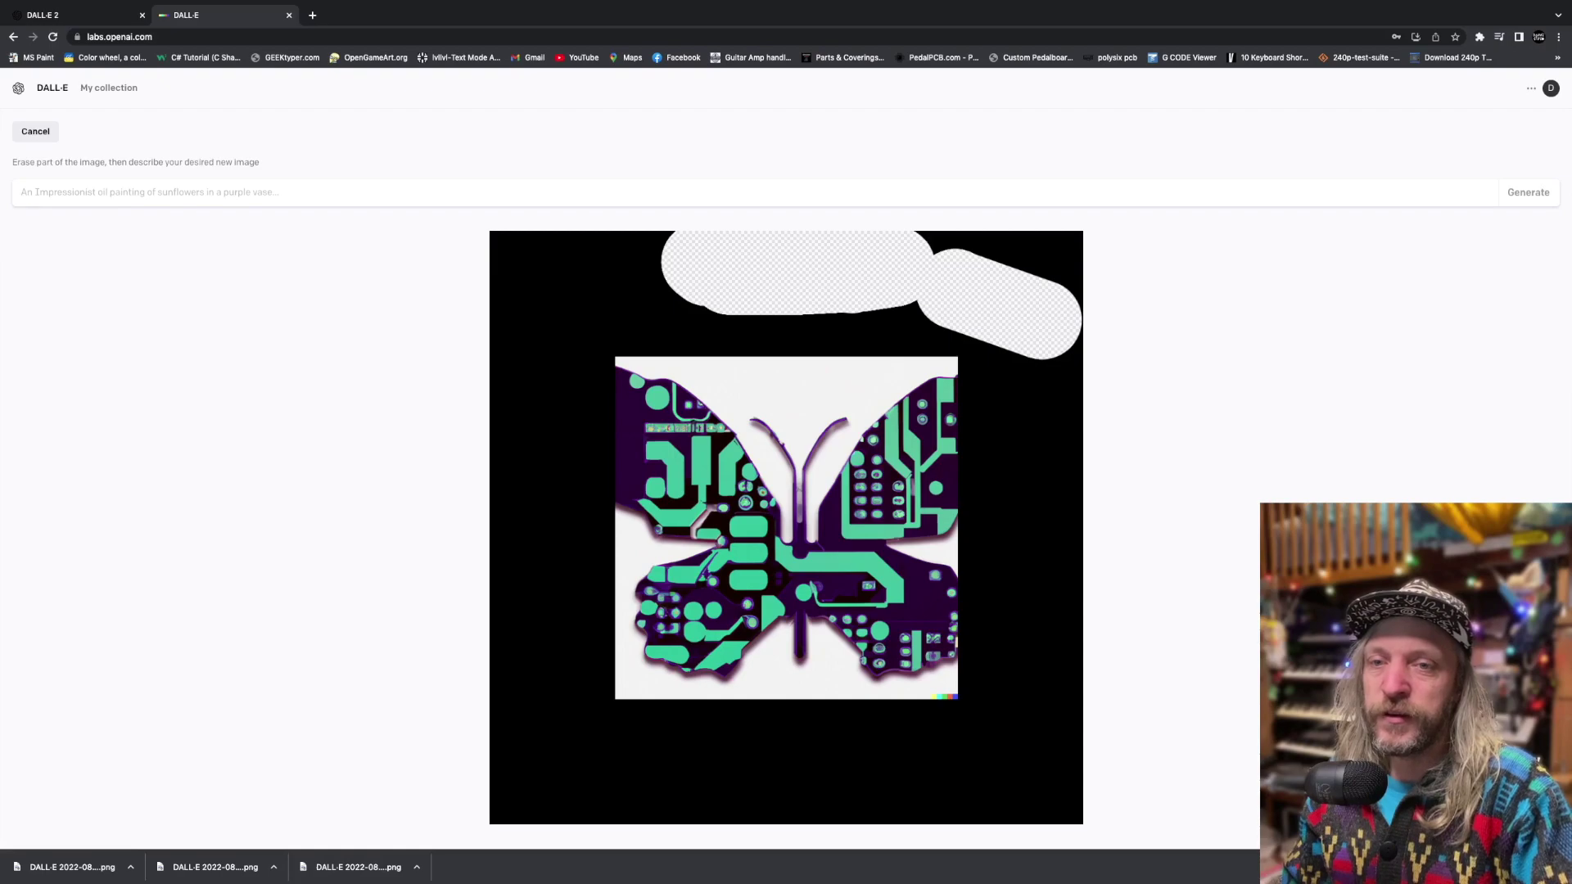
drag(1001, 458, 1051, 478)
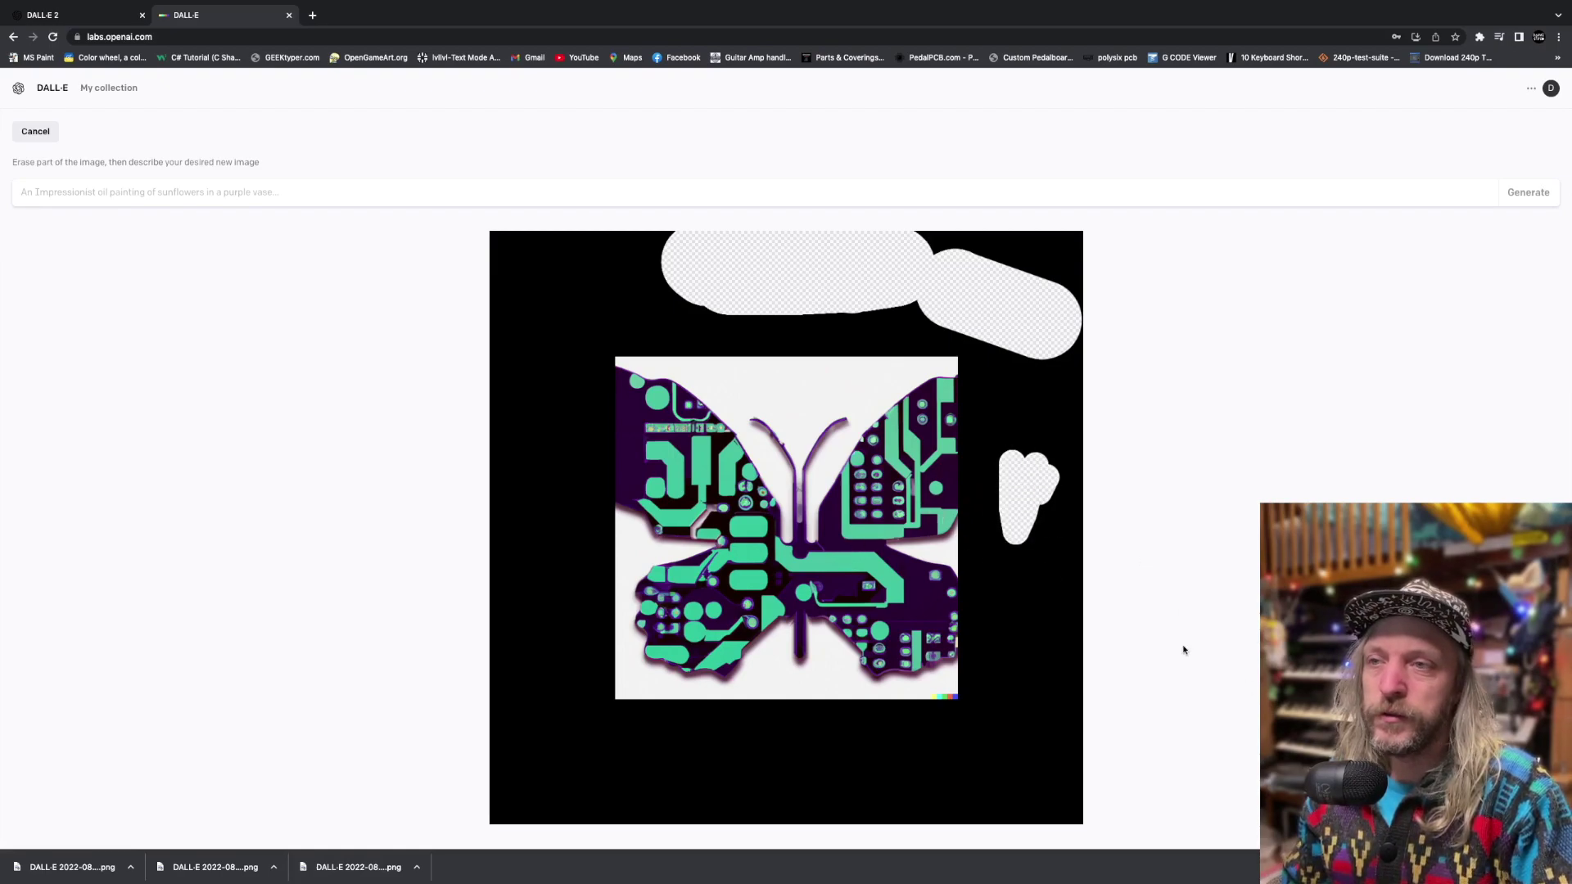
mouse_move(1028, 344)
mouse_down()
mouse_move(1023, 761)
mouse_move(1070, 773)
mouse_move(1037, 785)
mouse_move(971, 754)
mouse_move(720, 761)
mouse_move(725, 742)
mouse_move(655, 765)
mouse_move(535, 751)
mouse_move(520, 789)
mouse_move(558, 687)
mouse_move(544, 283)
mouse_move(557, 254)
mouse_move(1112, 256)
mouse_up()
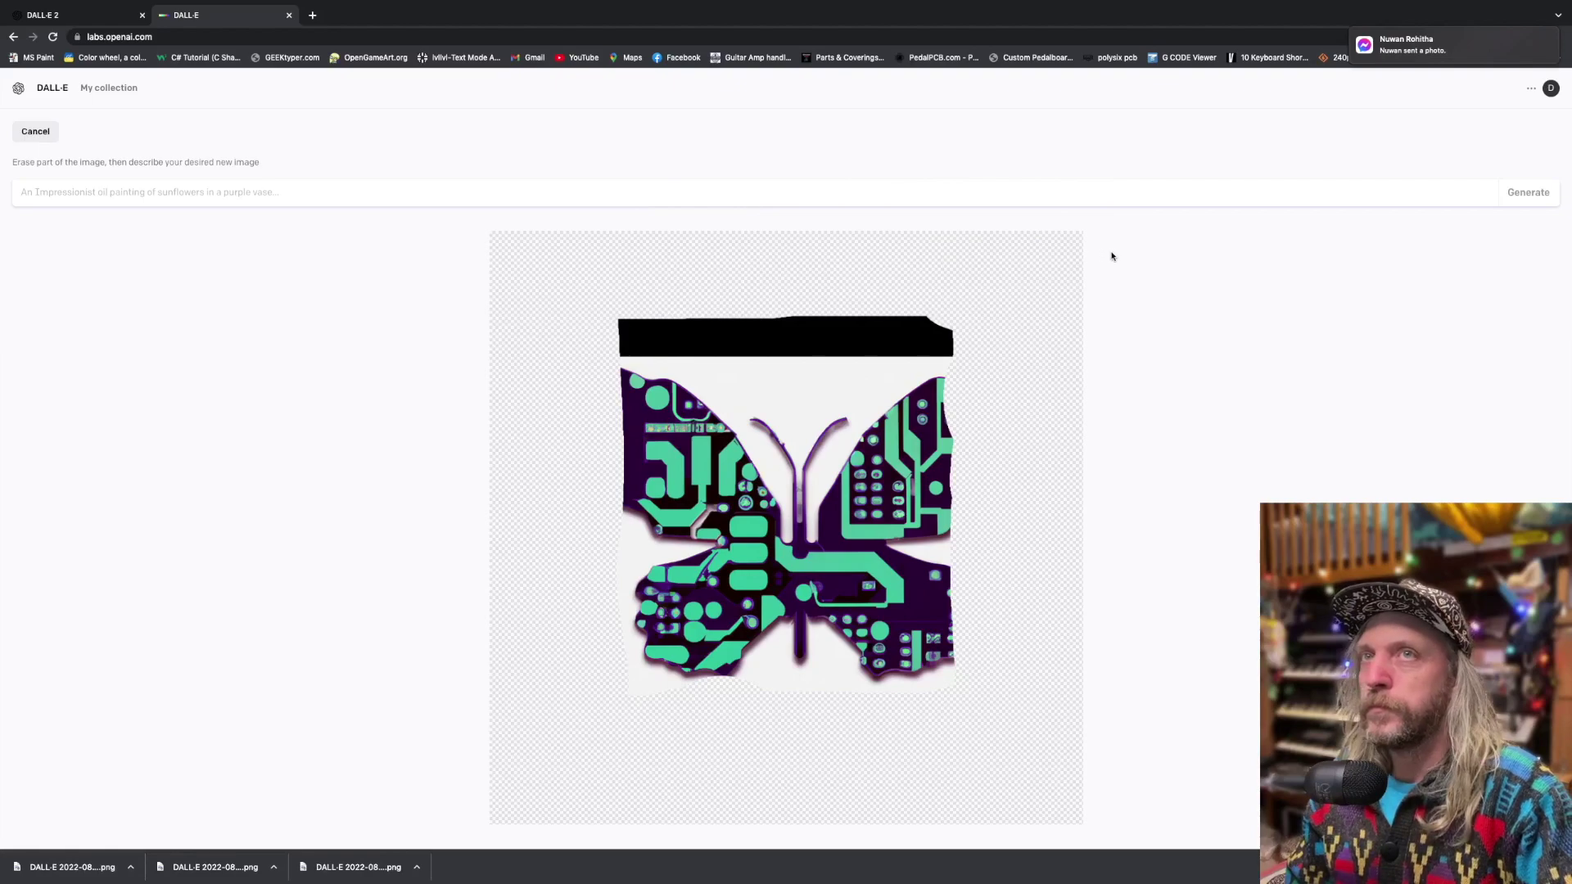
mouse_move(761, 283)
mouse_down()
mouse_move(642, 282)
mouse_move(885, 336)
mouse_move(1035, 298)
mouse_up()
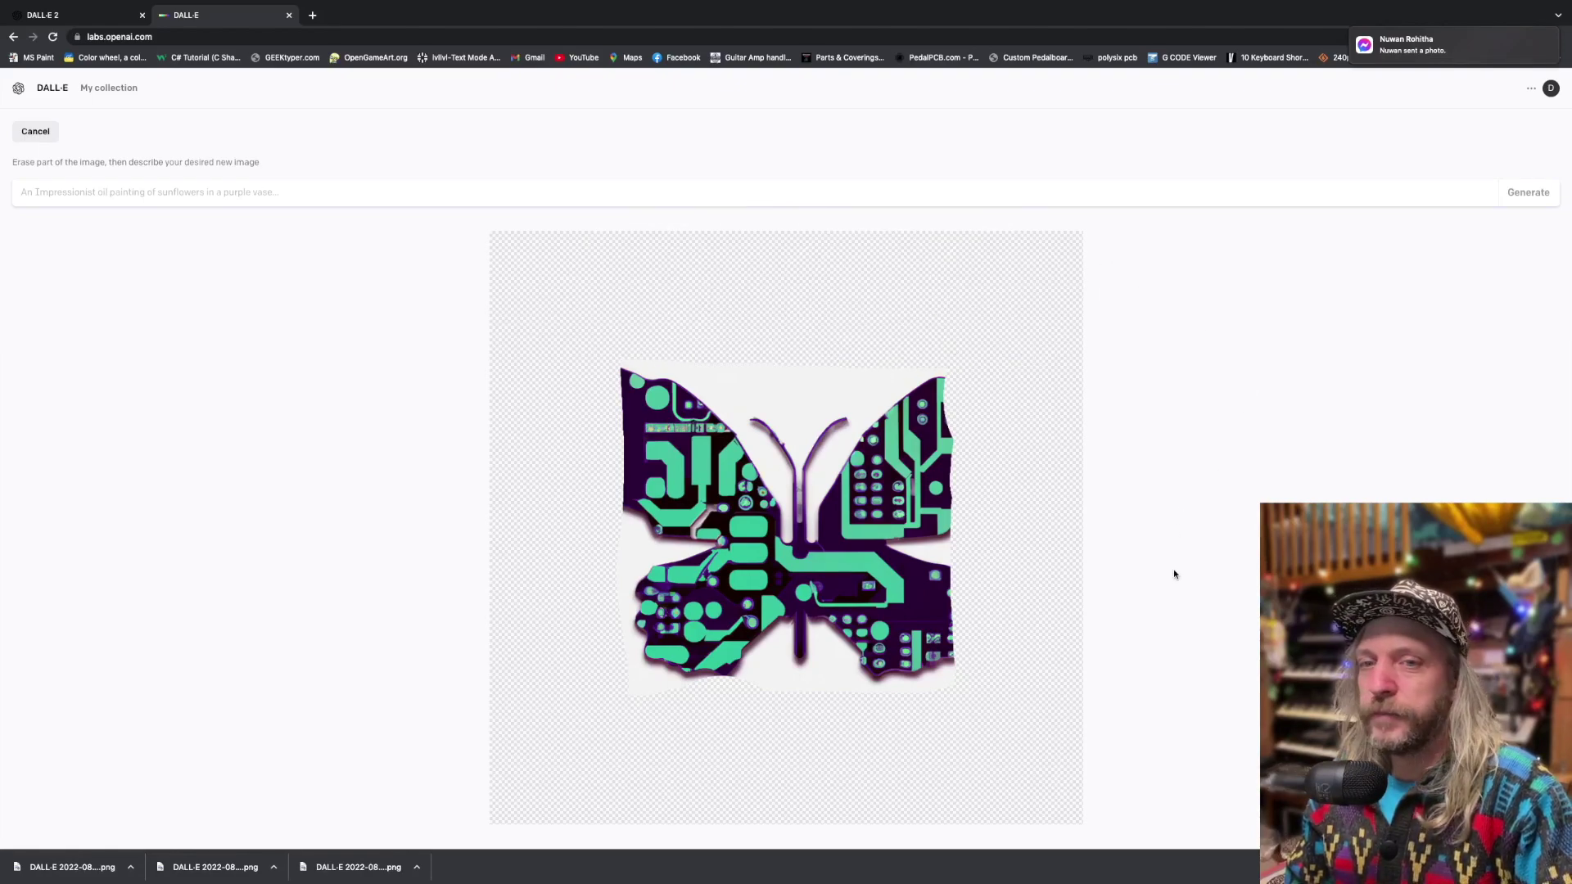
click(375, 199)
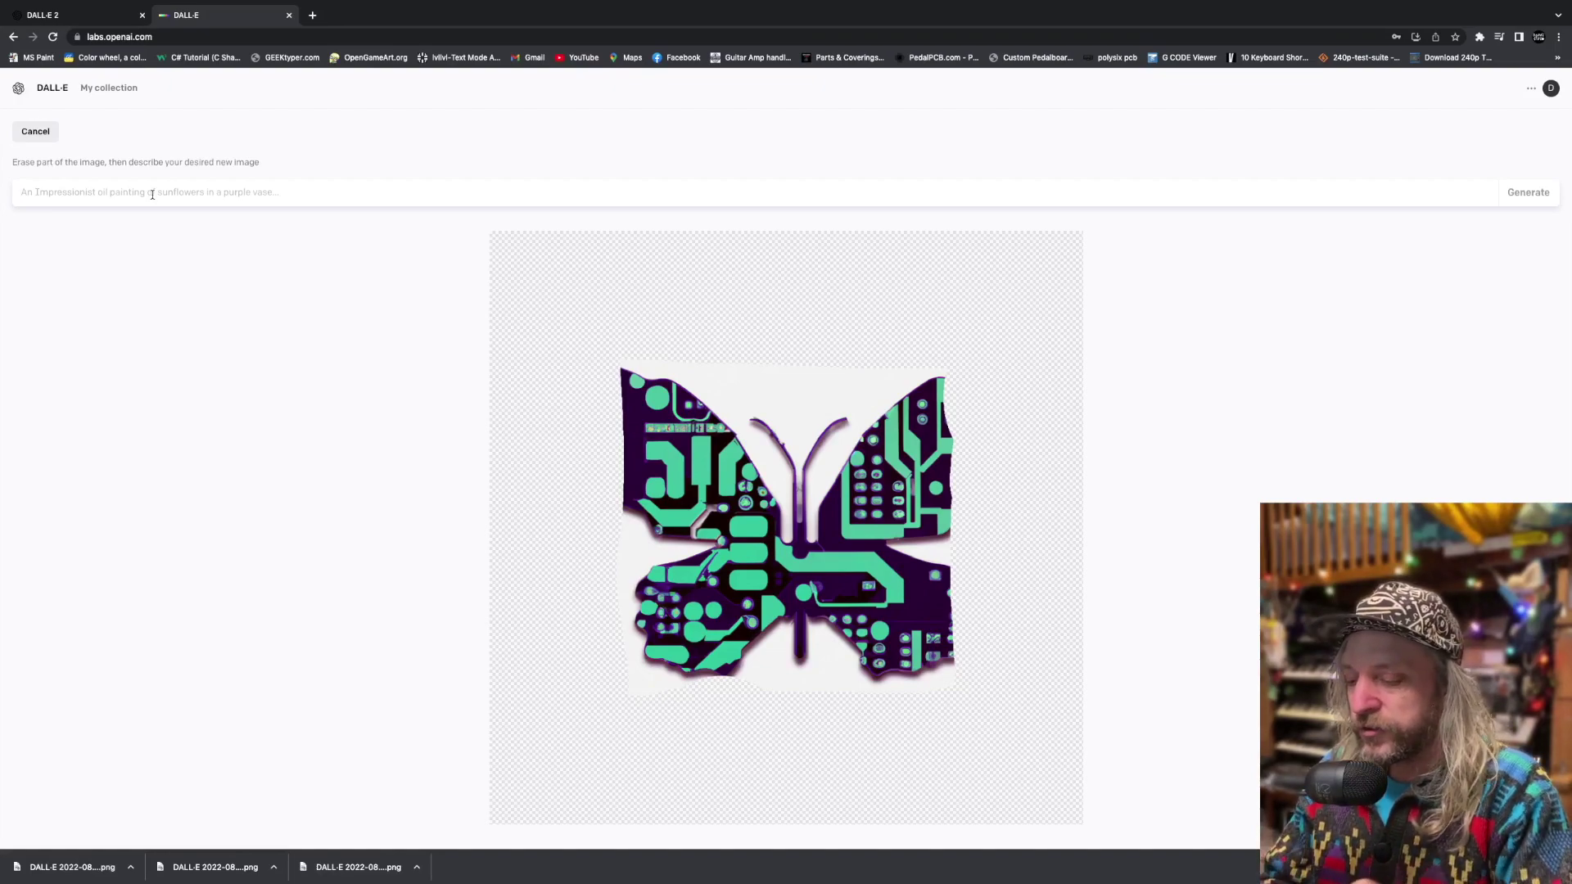
Generate the erased area with the prompt 'butterfly made of circuit boards'.
text(b)
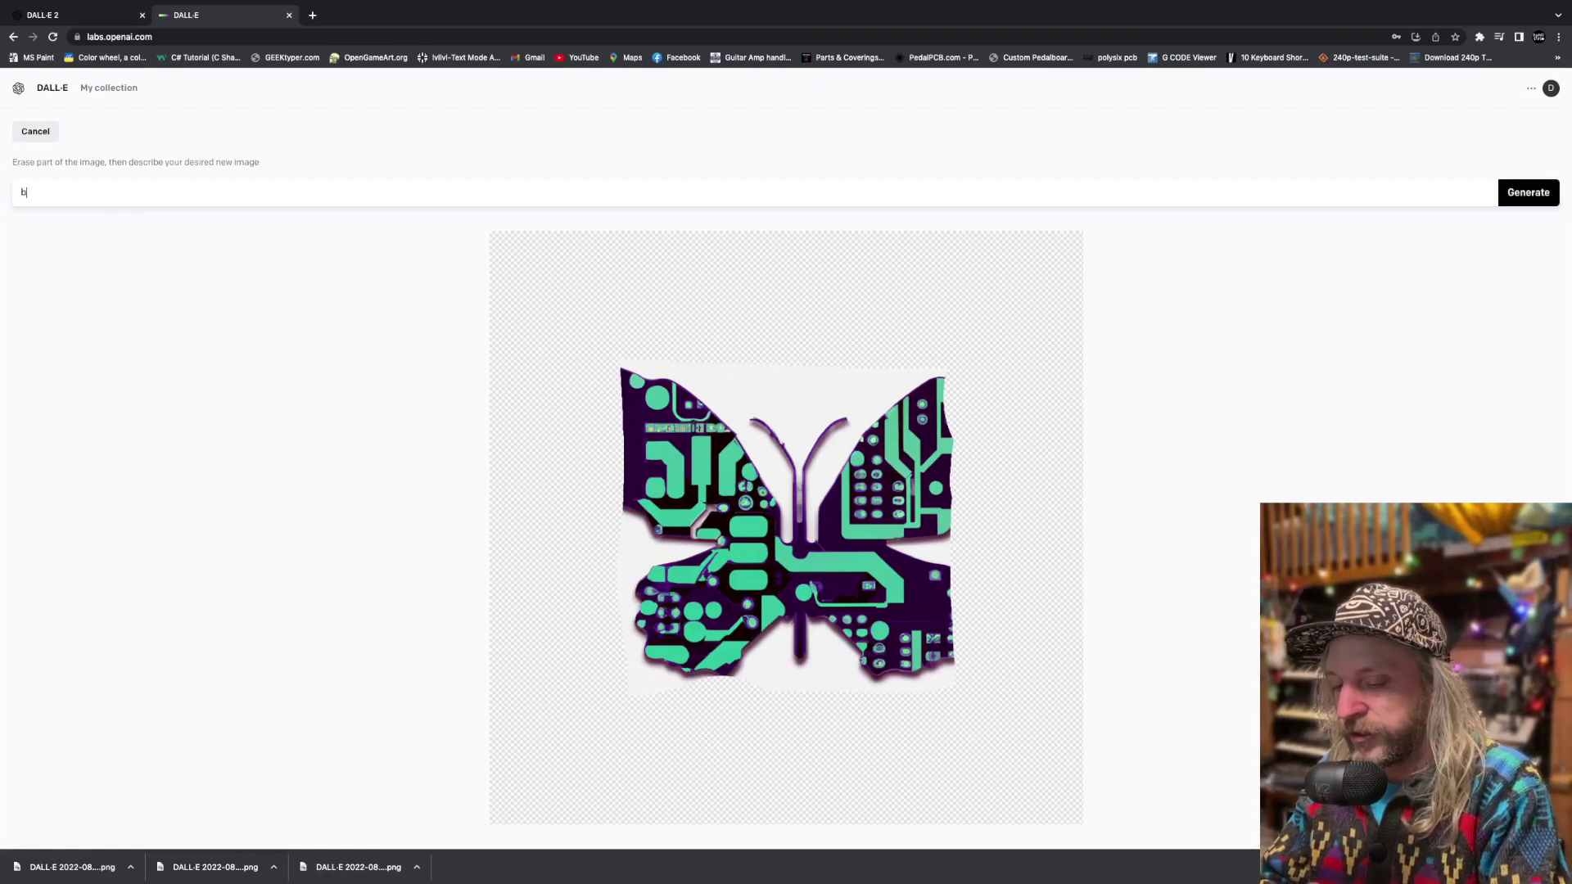
text(utterfly made of)
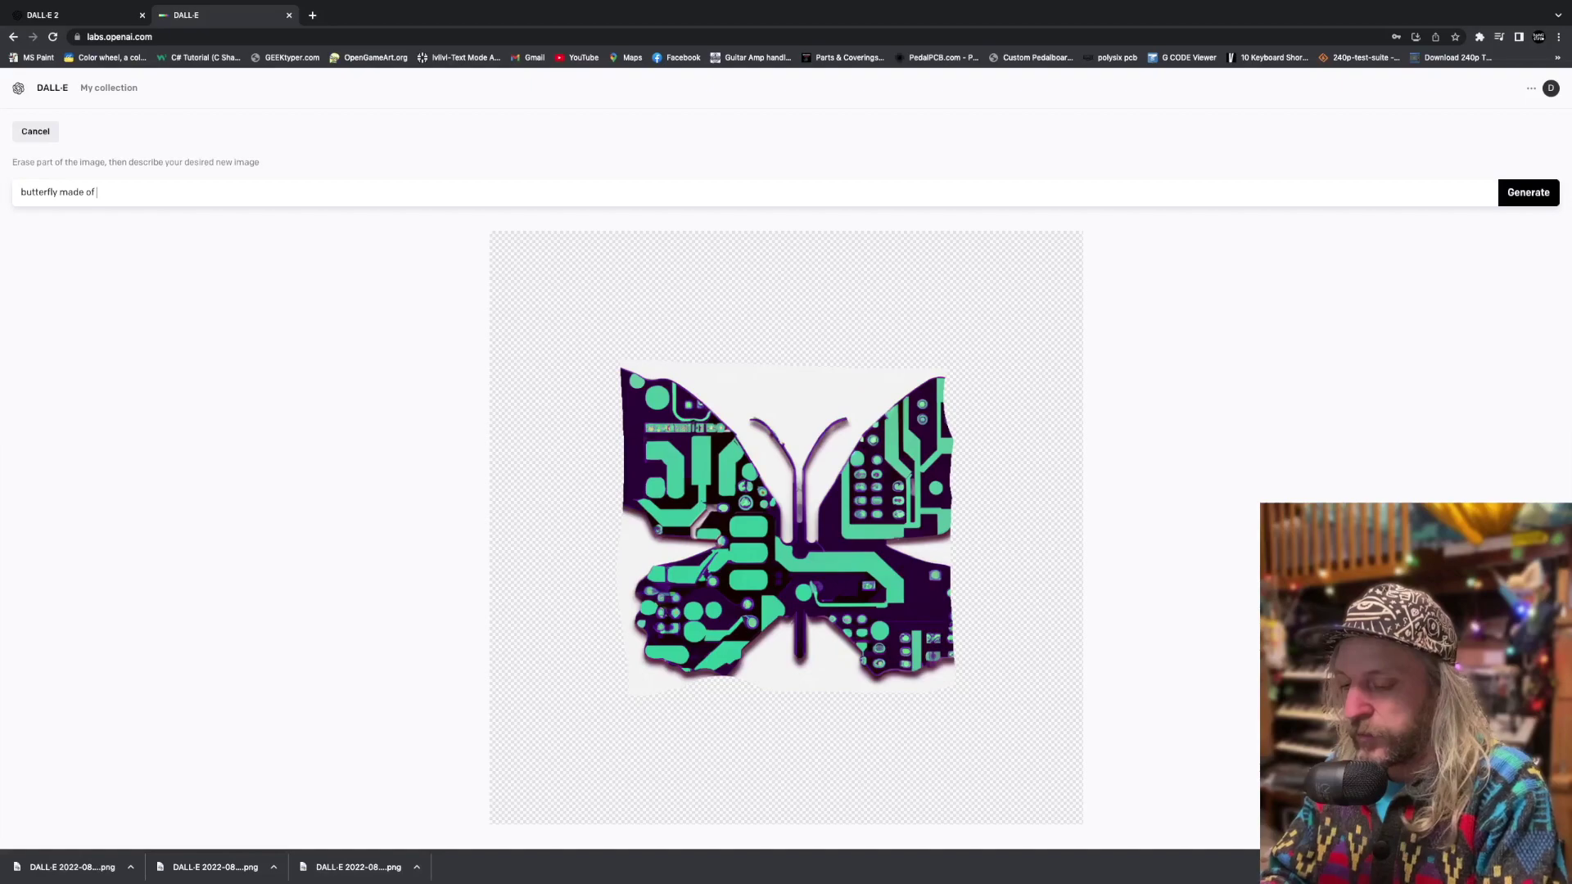
text( circu)
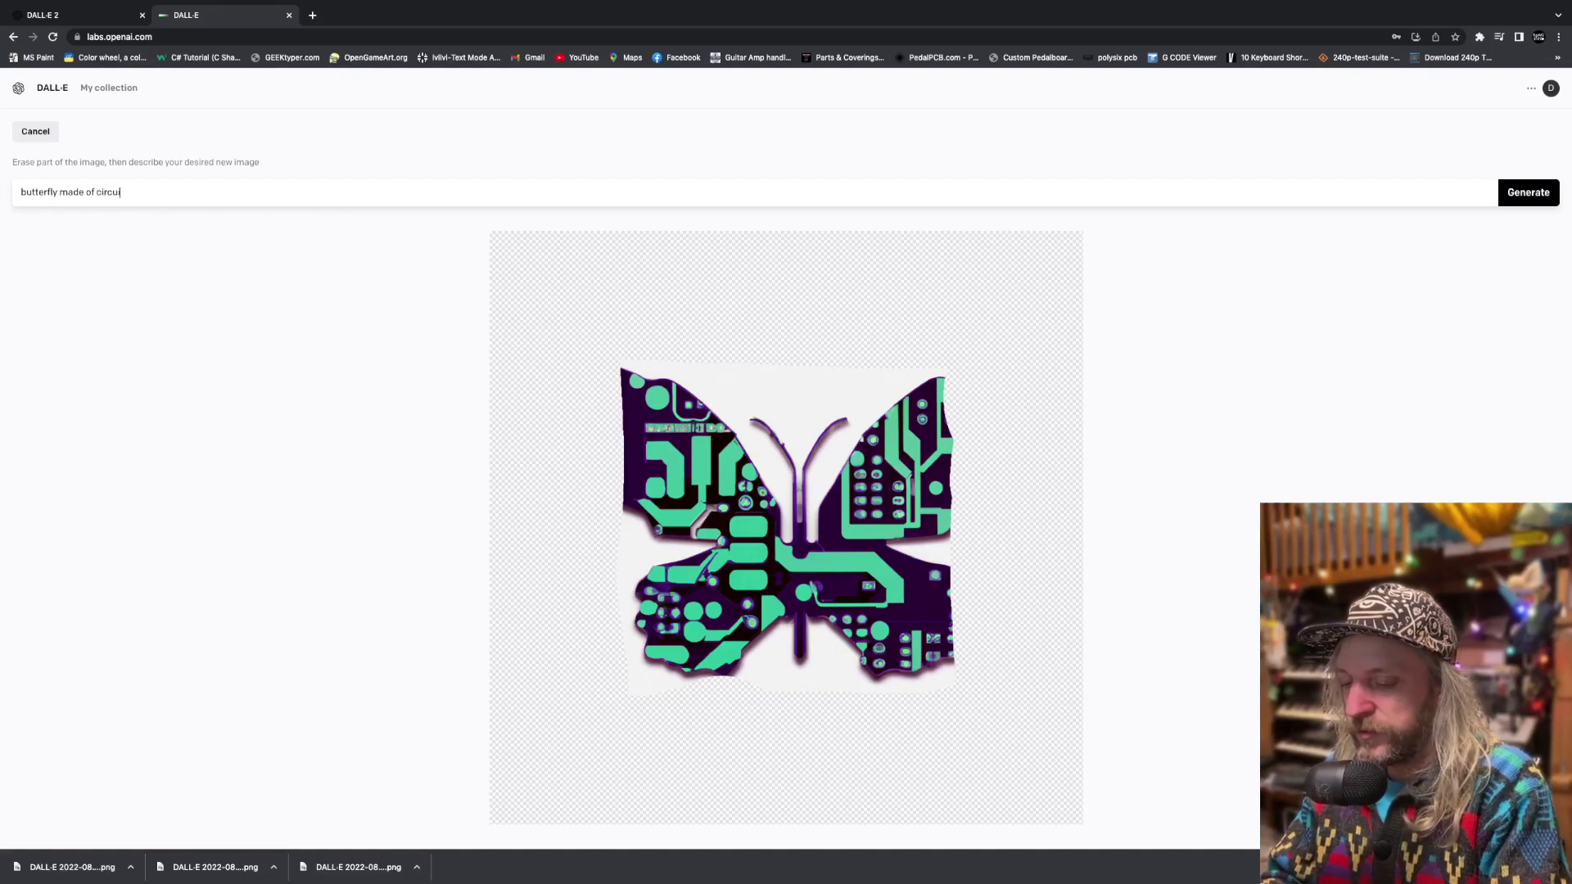
text(it boa)
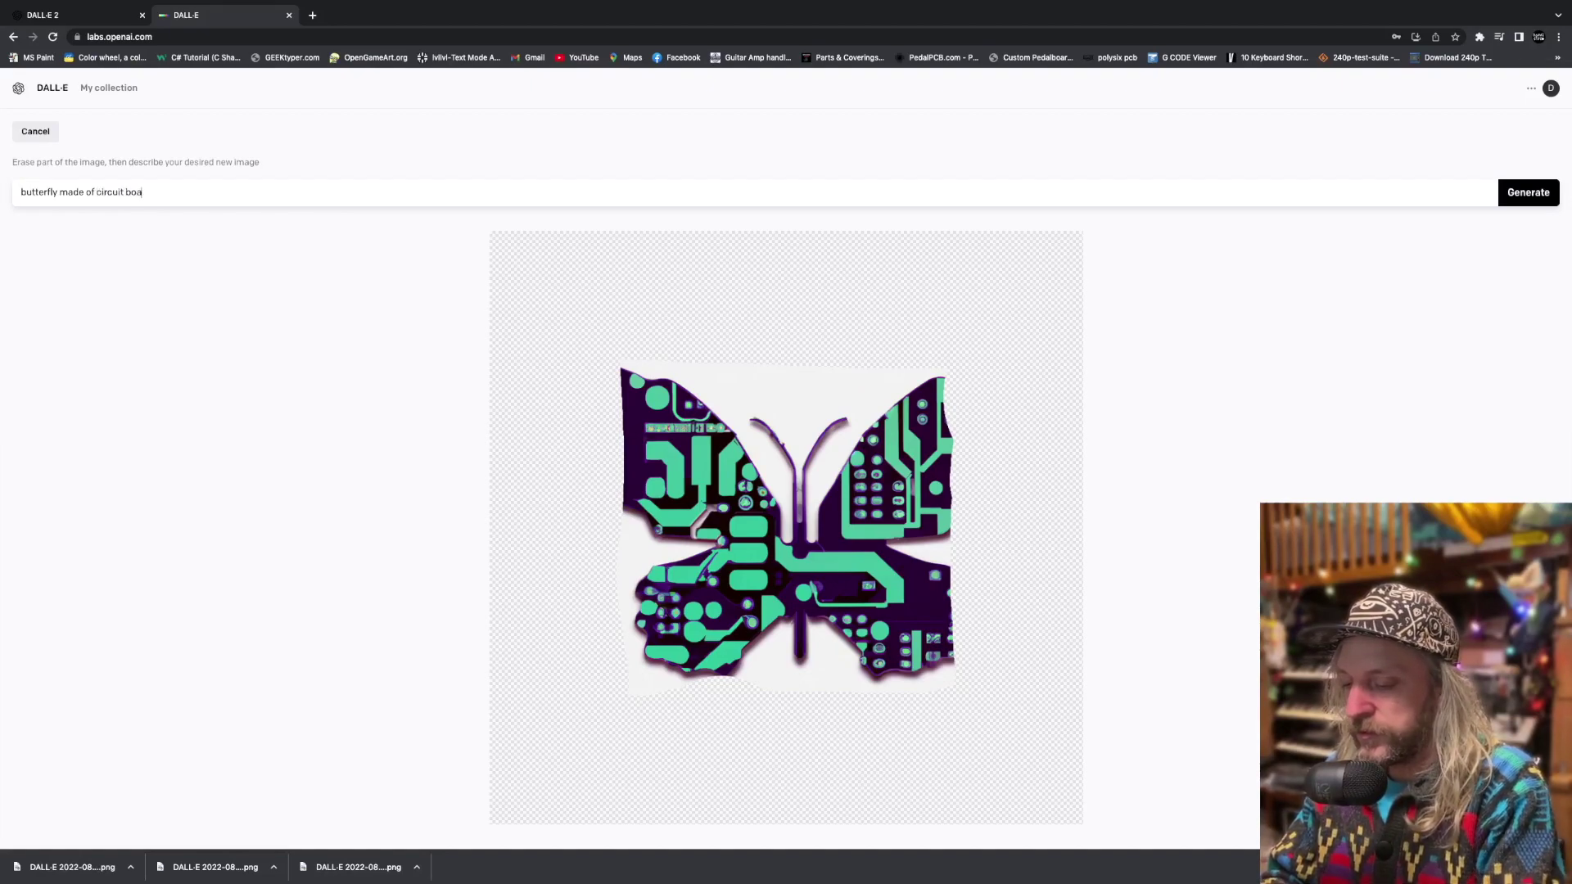
text(rds)
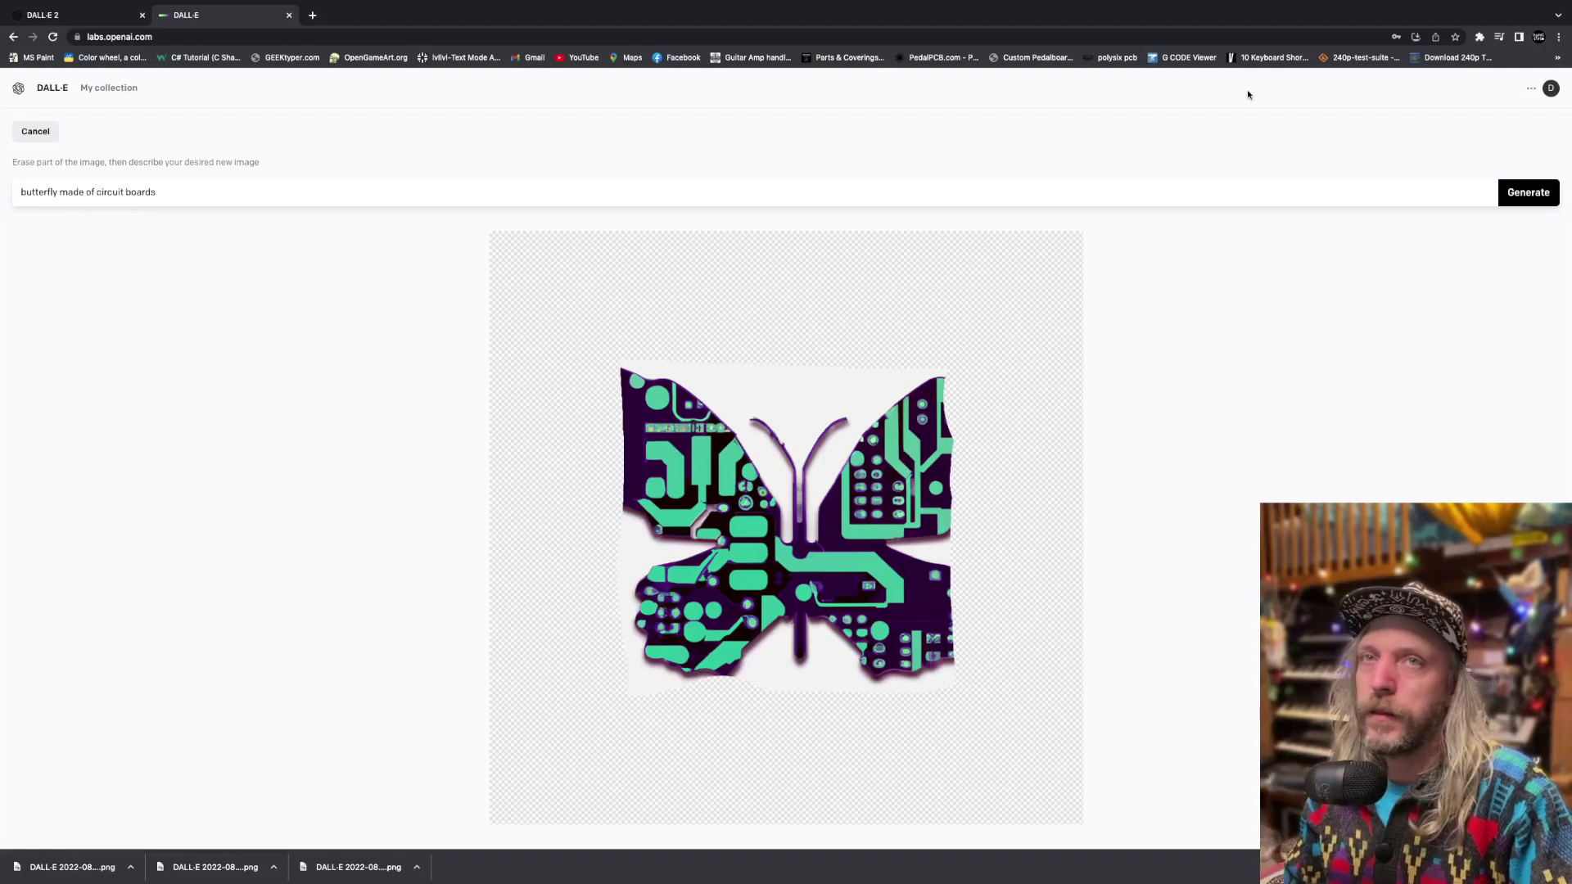
click(1507, 197)
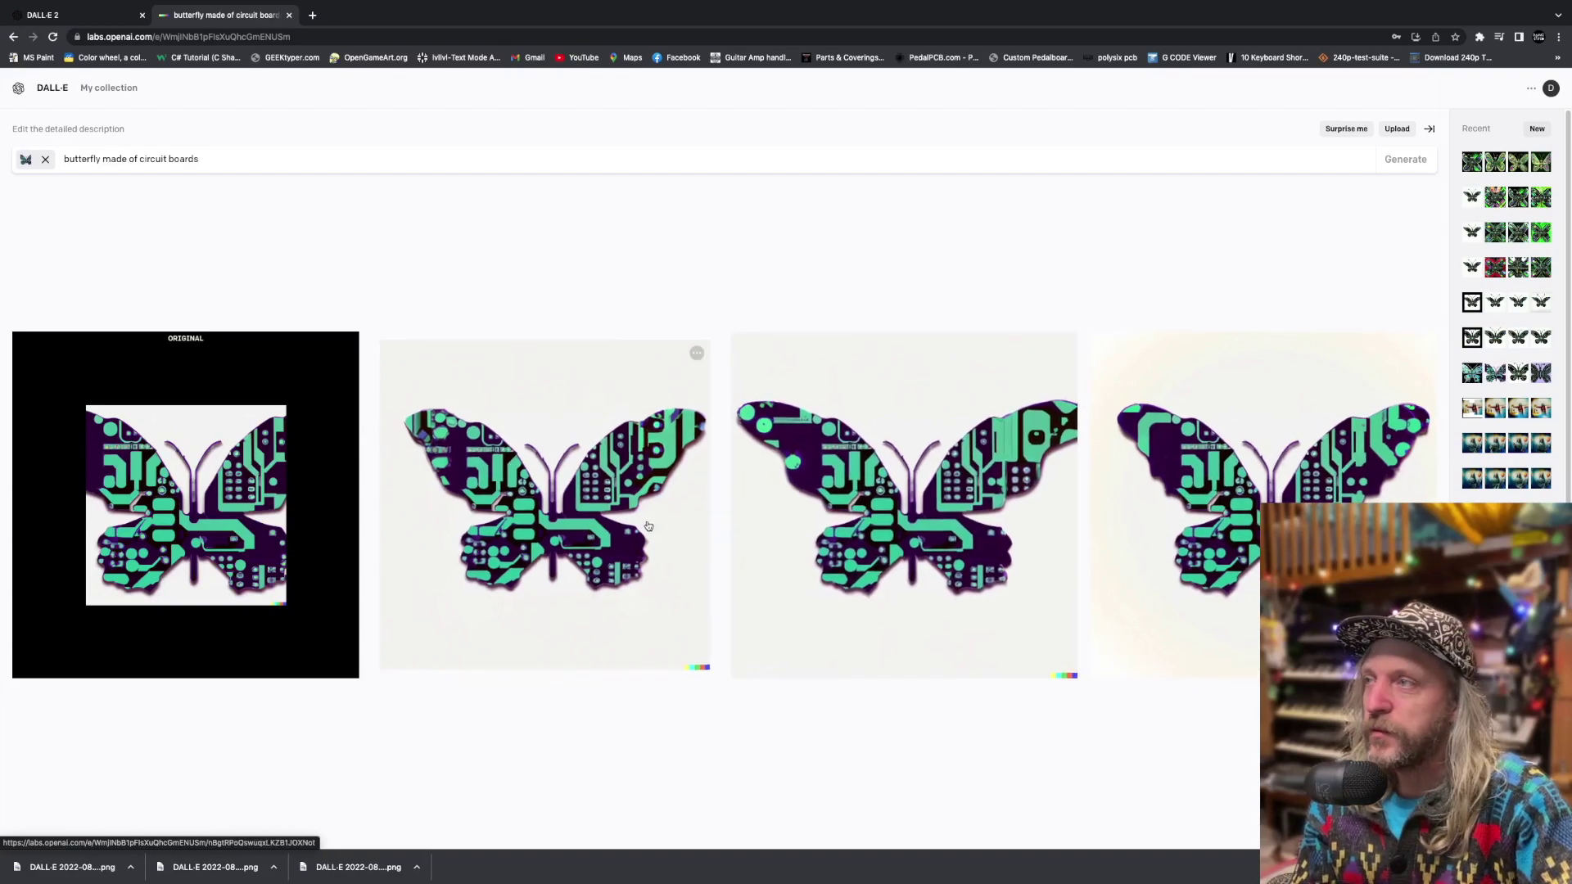
Open the second generated butterfly, with wings extended onto a pale background, full size.
click(629, 493)
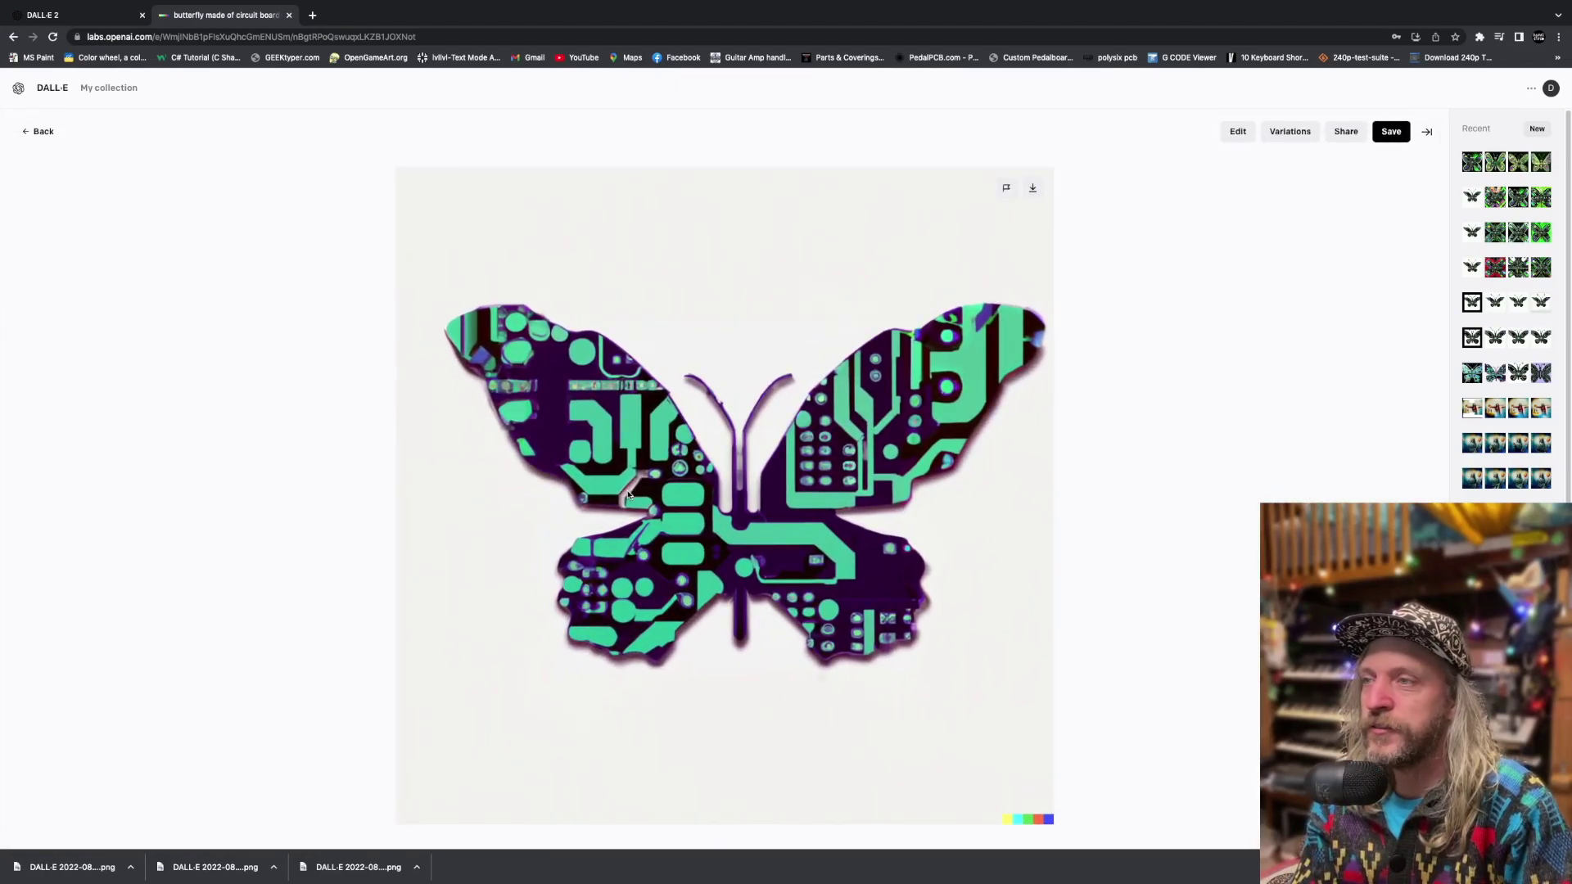
Browse through the other uncropped circuit-board butterfly variations in the full-size view.
key(Right)
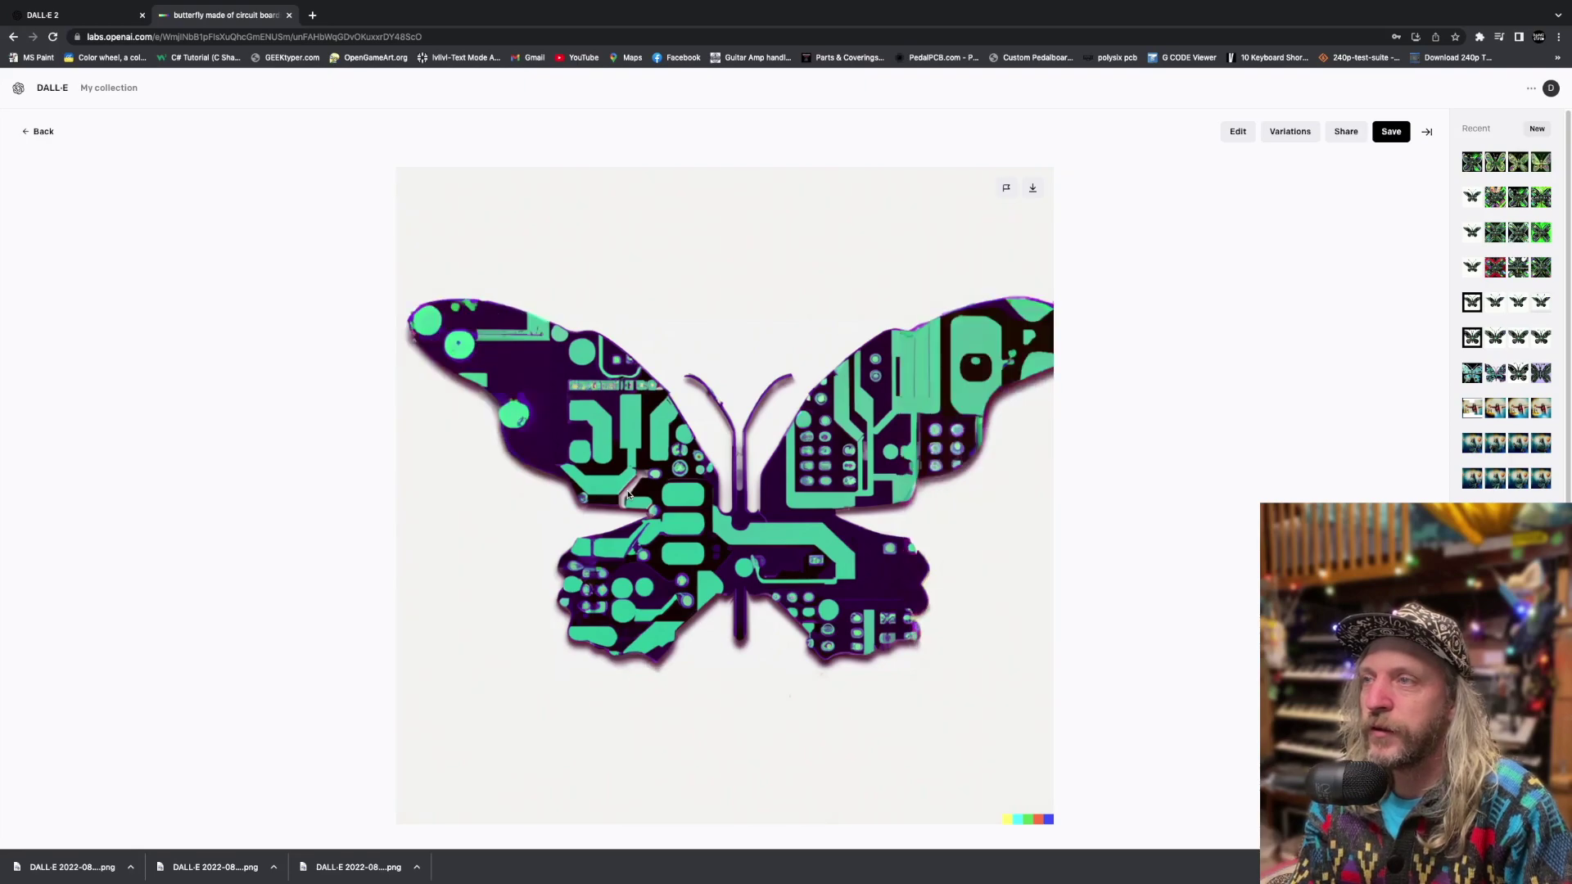
key(Right)
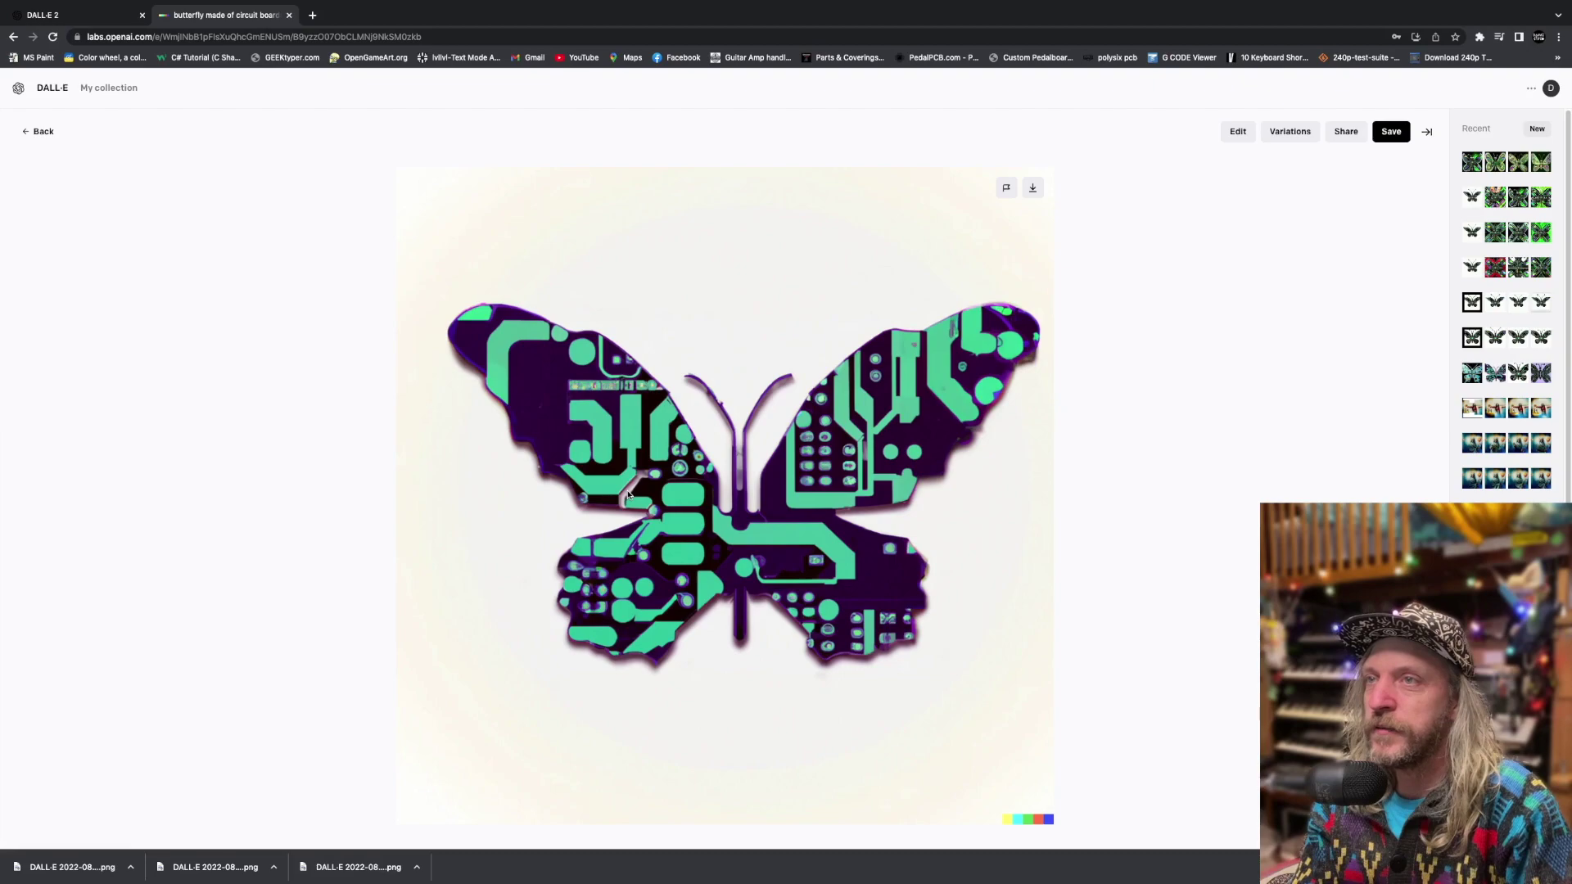
key(Right)
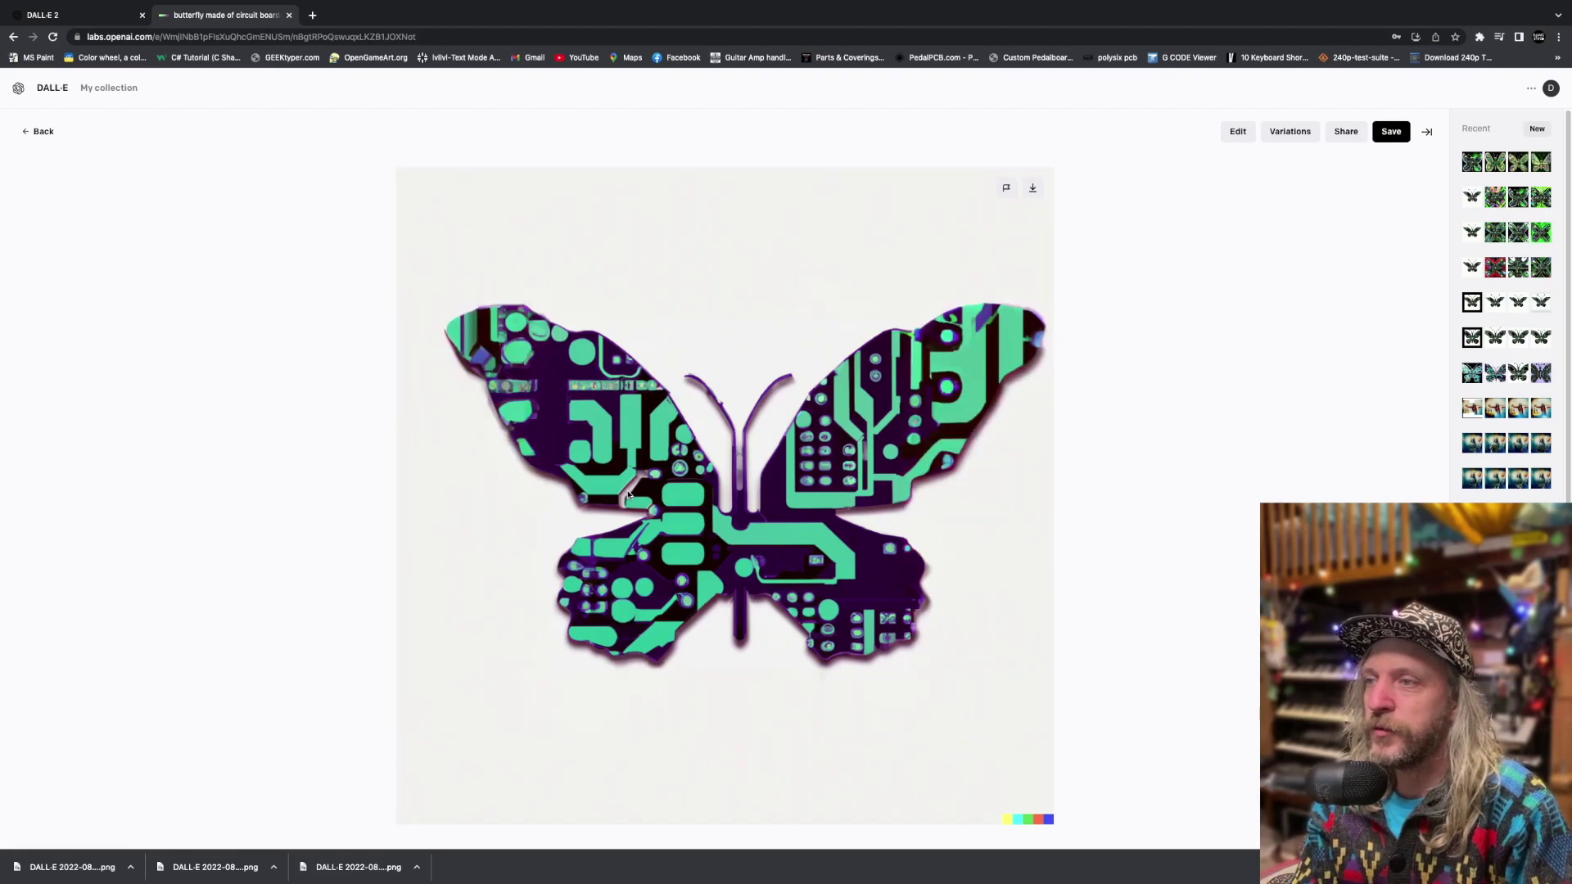